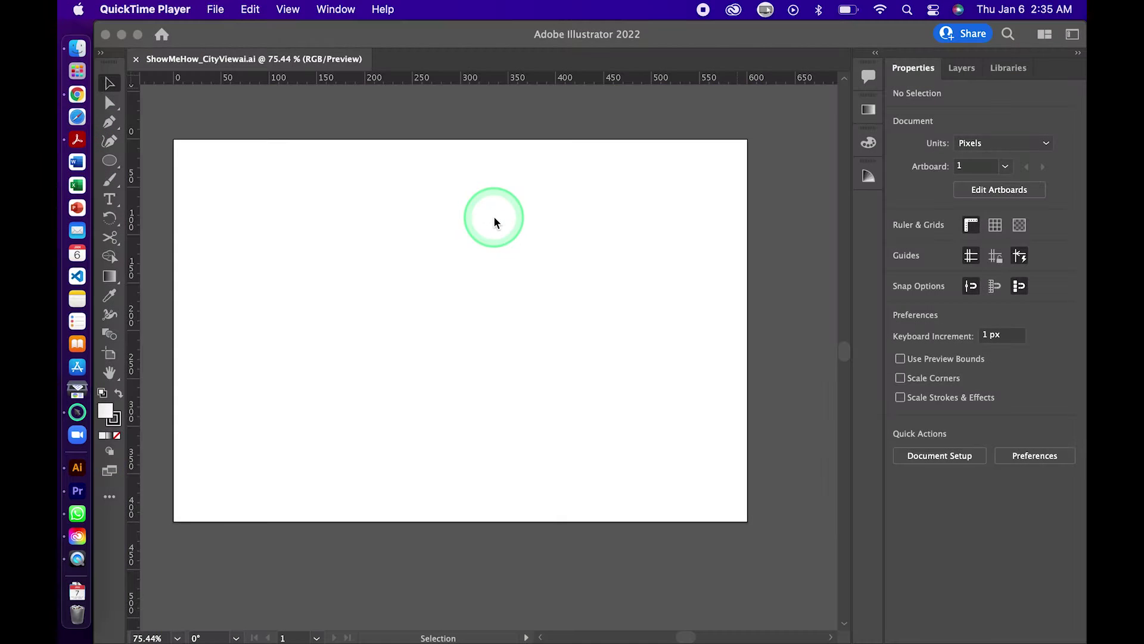
Step: Draw an oval for the tree canopy with the Ellipse tool
click(112, 162)
click(372, 302)
drag(332, 282, 378, 339)
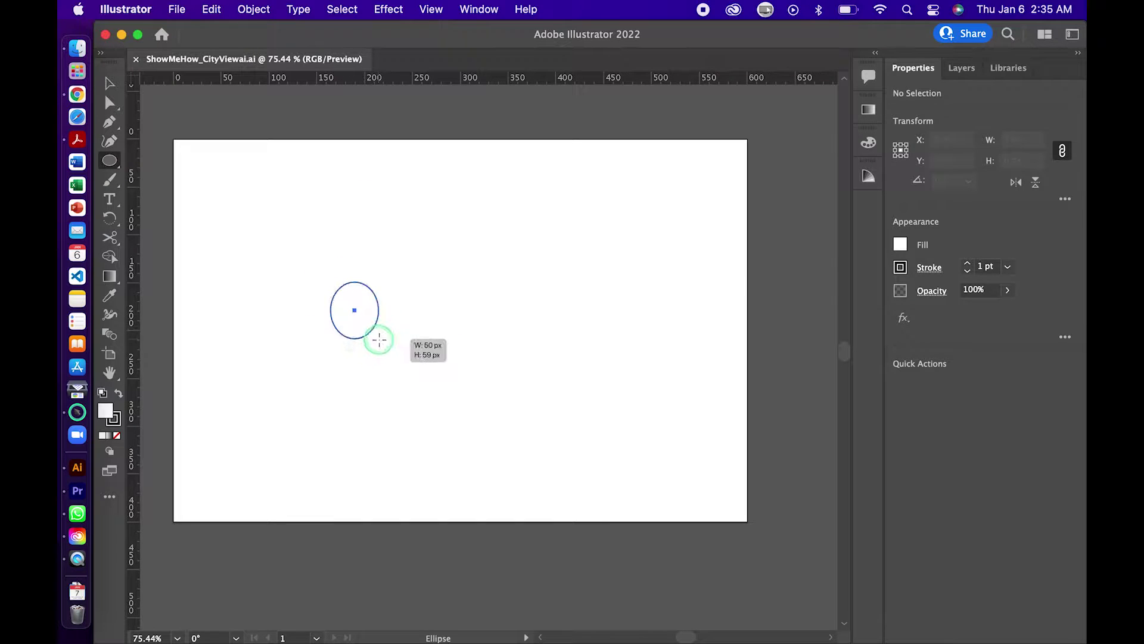
scroll(378, 338, up, 5)
key(v)
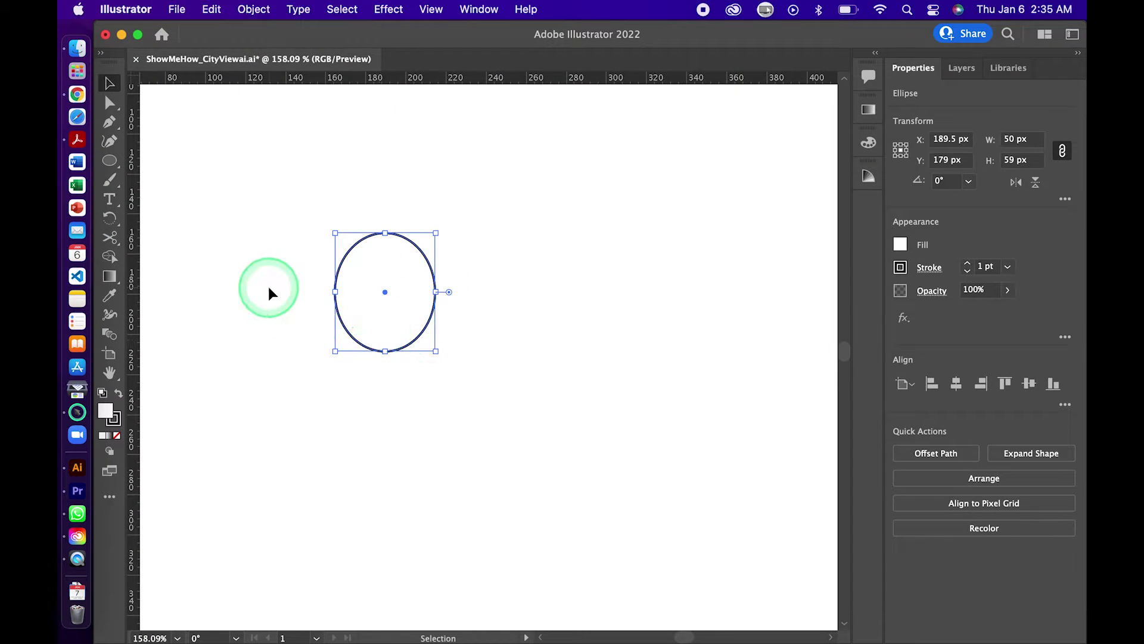
Step: Draw a tall thin rectangle below the oval with the Rectangle tool
click(109, 160)
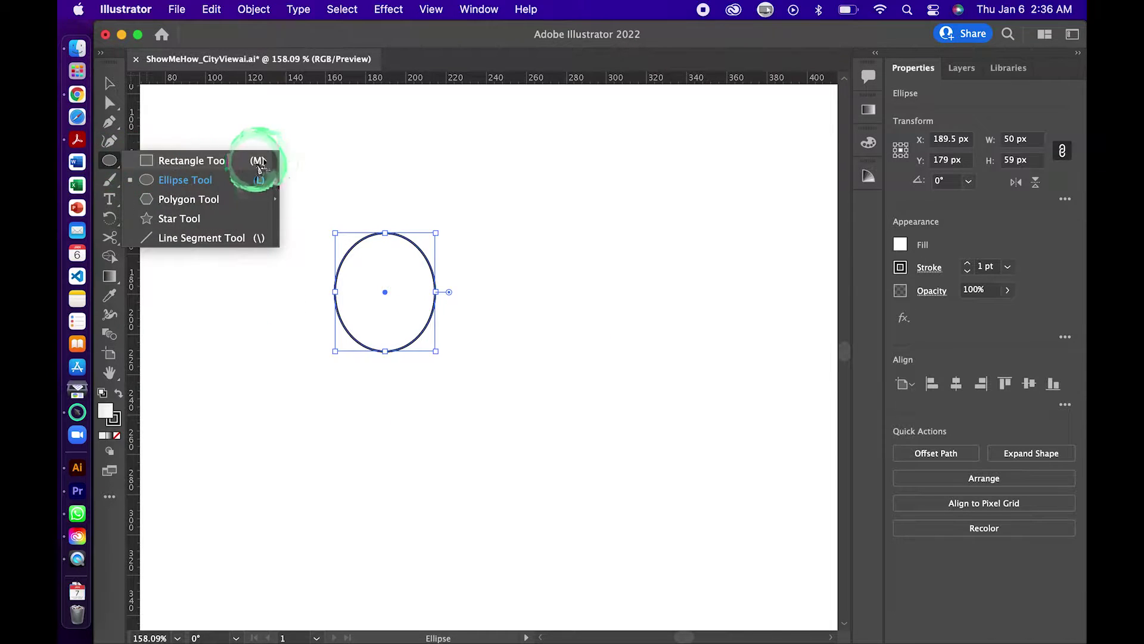
drag(109, 161, 255, 161)
mouse_move(371, 363)
mouse_down()
mouse_move(385, 505)
mouse_move(441, 478)
mouse_move(415, 475)
mouse_up()
key(v)
scroll(417, 476, up, 3)
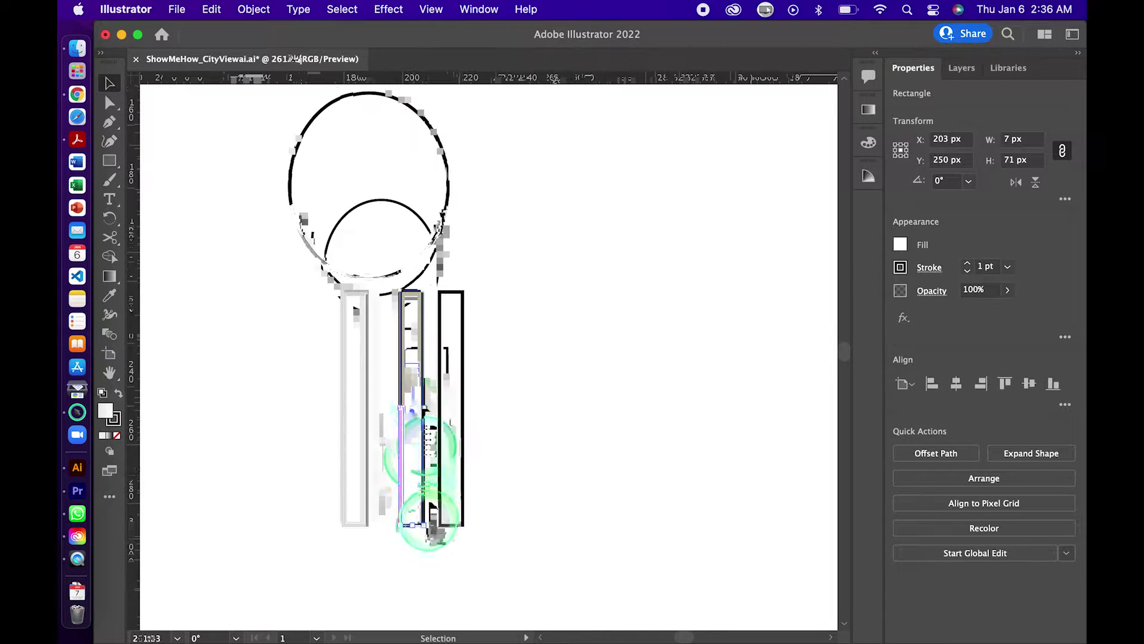
Step: Shorten the middle and right bars, narrow the right to 4 px, and raise the tall bar into the oval
drag(429, 518, 416, 355)
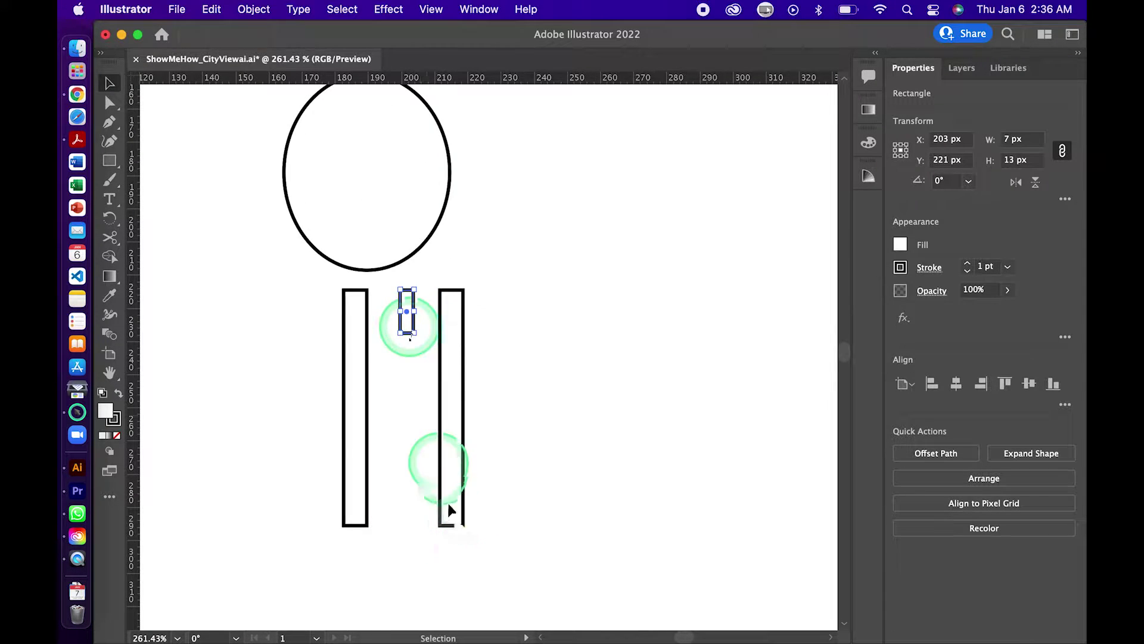
drag(462, 518, 450, 410)
drag(463, 350, 454, 350)
drag(368, 368, 370, 311)
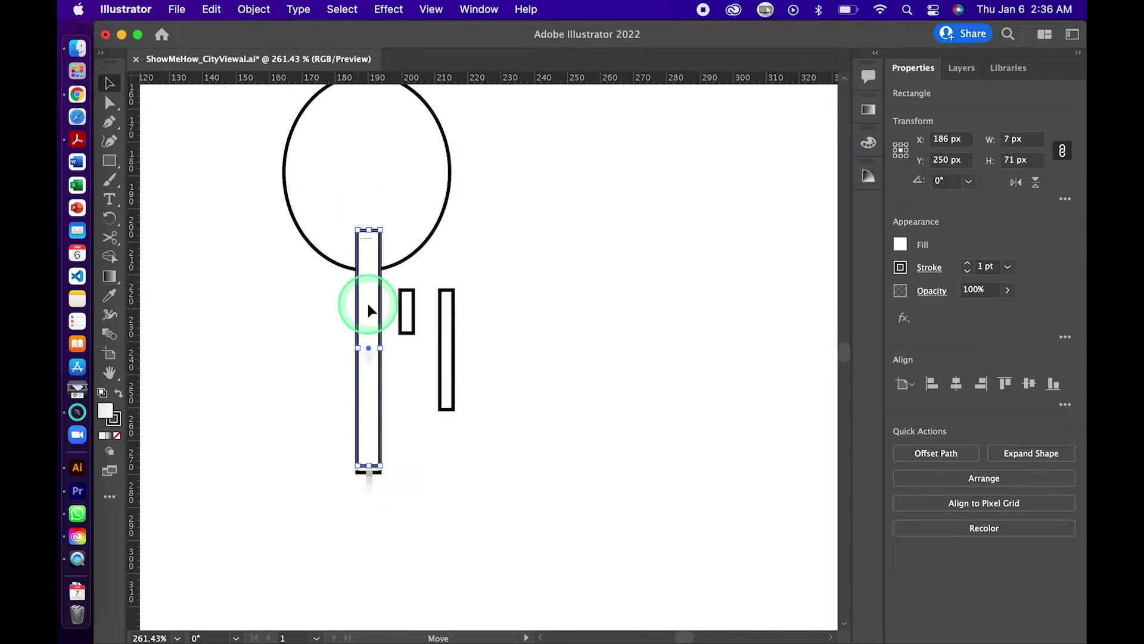
scroll(369, 311, up, 3)
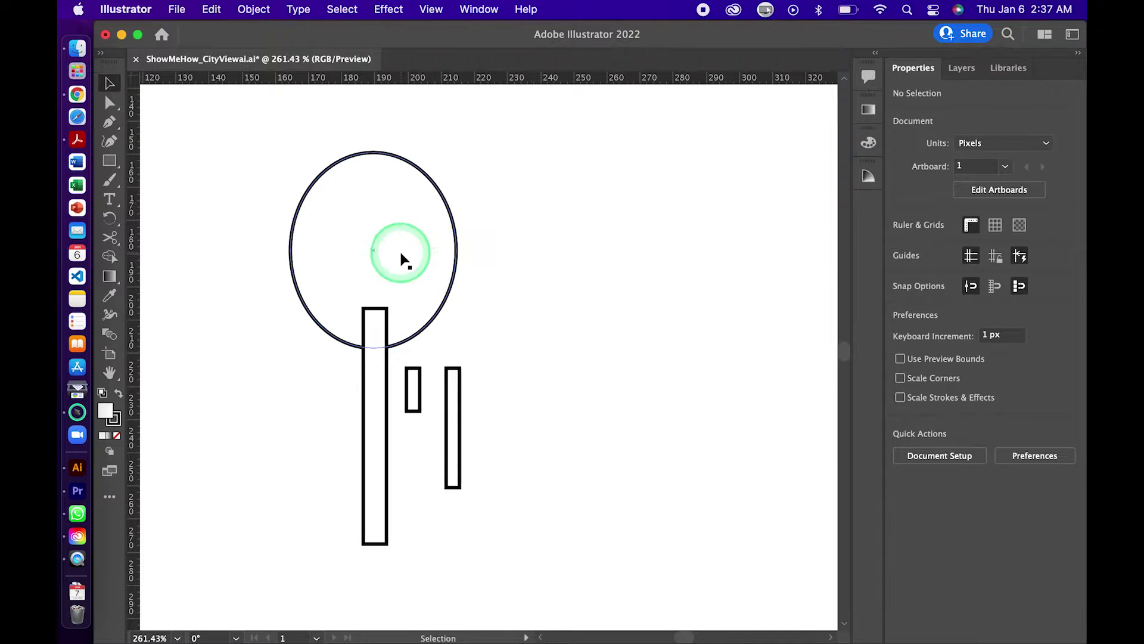
Step: Make a small copy of the oval and set it on top of a thin bar
drag(400, 258, 670, 257)
mouse_move(736, 350)
mouse_down()
mouse_move(662, 238)
mouse_move(453, 393)
mouse_up()
shift+click(453, 447)
drag(453, 447, 337, 459)
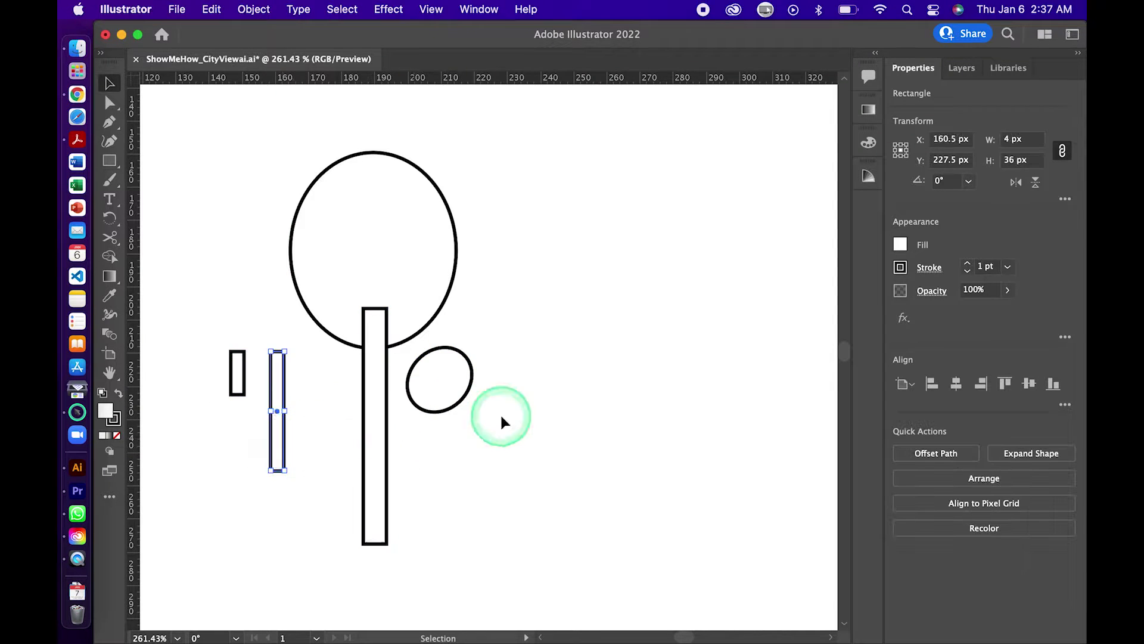
click(458, 416)
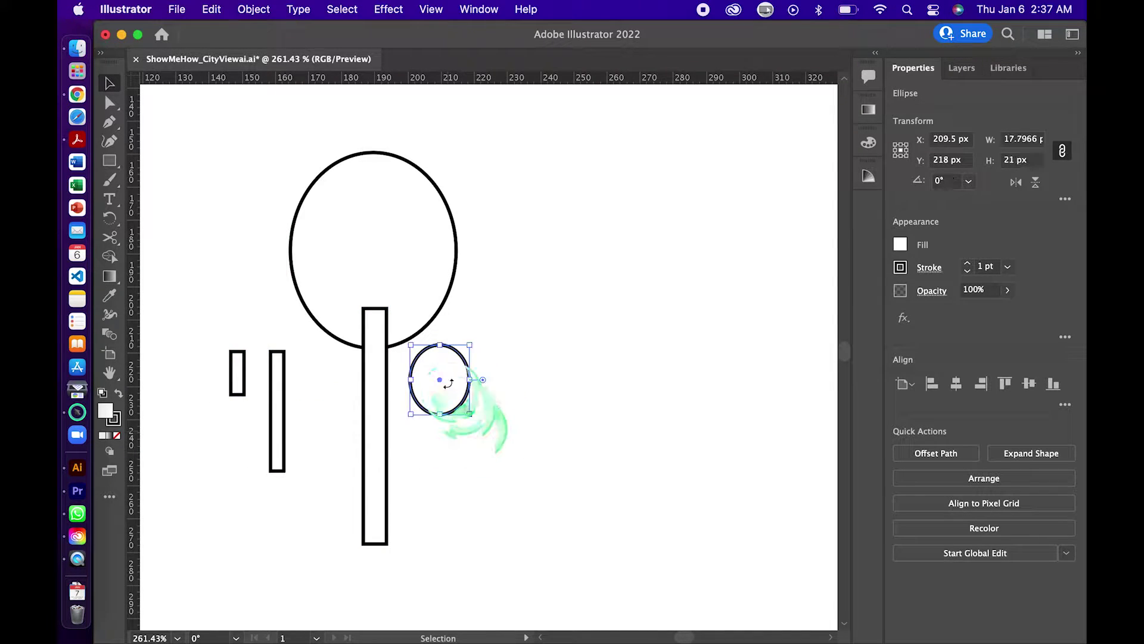
drag(448, 383, 286, 353)
Step: Round the thin bar's corners into a pill shape
shift+click(279, 417)
click(280, 477)
scroll(276, 467, up, 5)
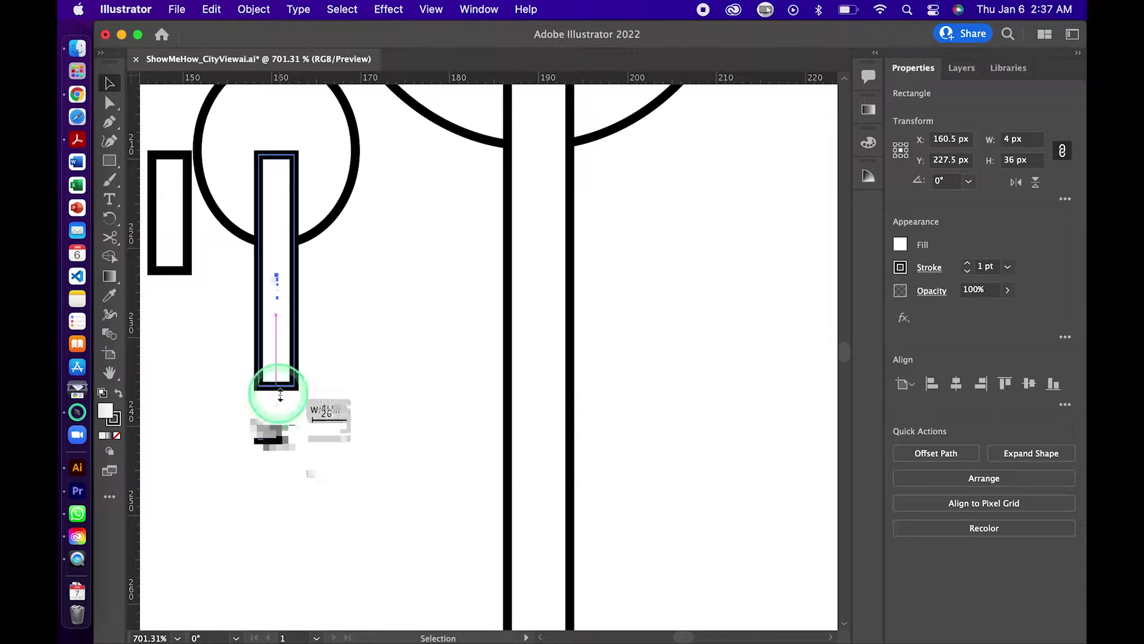
drag(276, 277, 278, 184)
click(344, 249)
scroll(345, 250, down, 2)
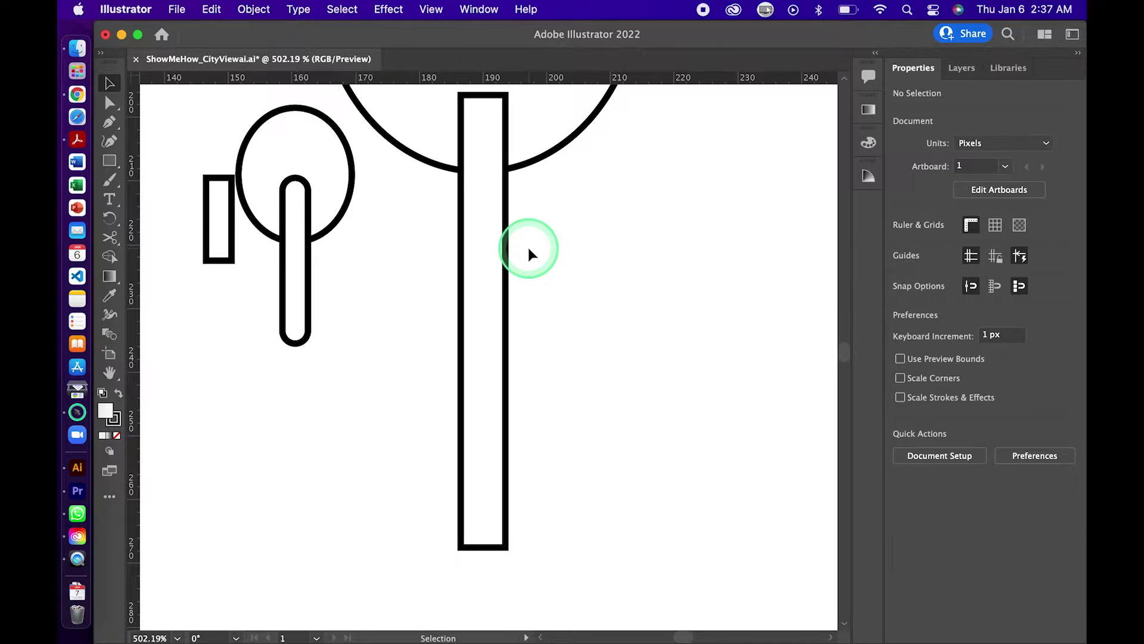
scroll(527, 245, down, 3)
Step: Move the leaf and pill to the trunk's right and tilt them into an attached branch
click(317, 189)
mouse_move(307, 281)
mouse_down()
mouse_move(588, 322)
mouse_move(592, 344)
mouse_move(494, 334)
mouse_up()
drag(578, 242, 519, 241)
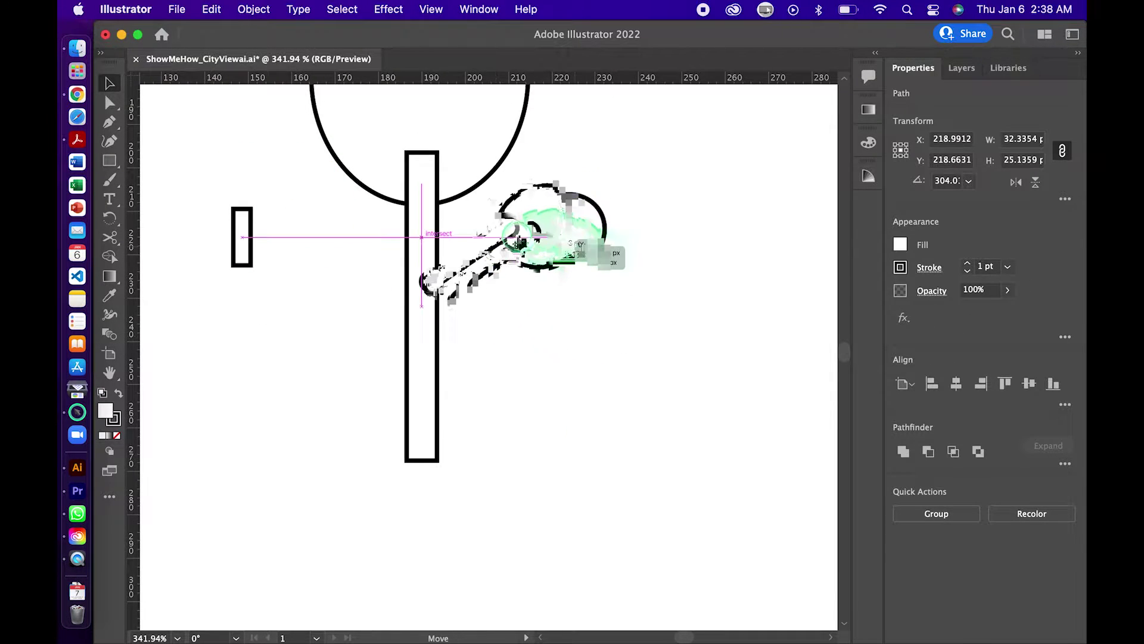
click(511, 359)
Step: Round the trunk's corners
click(435, 181)
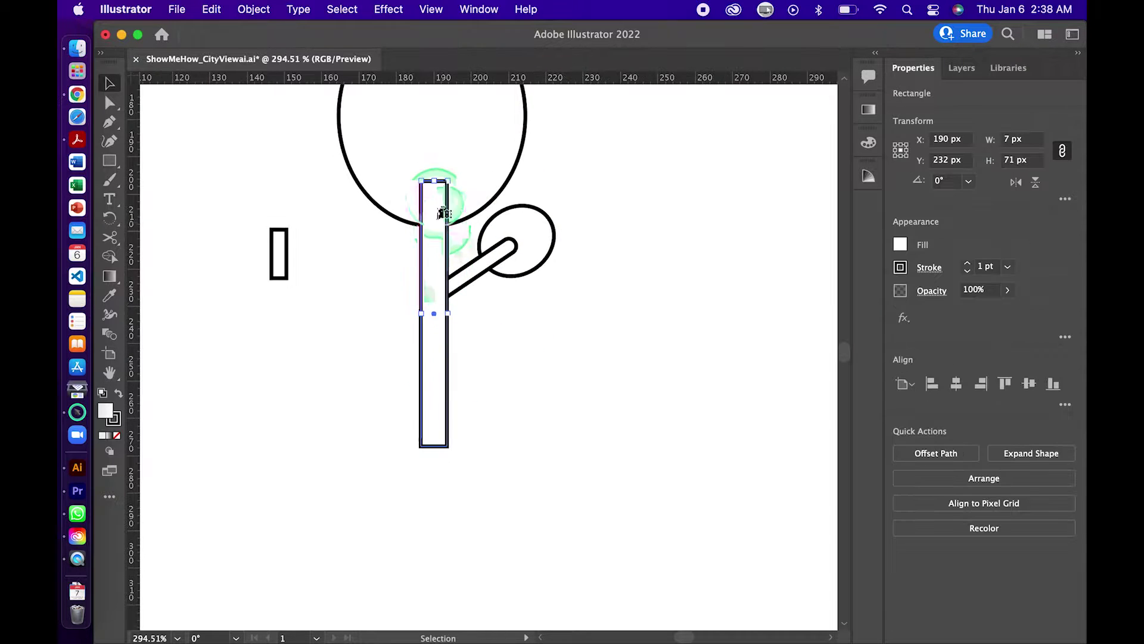
scroll(449, 179, up, 3)
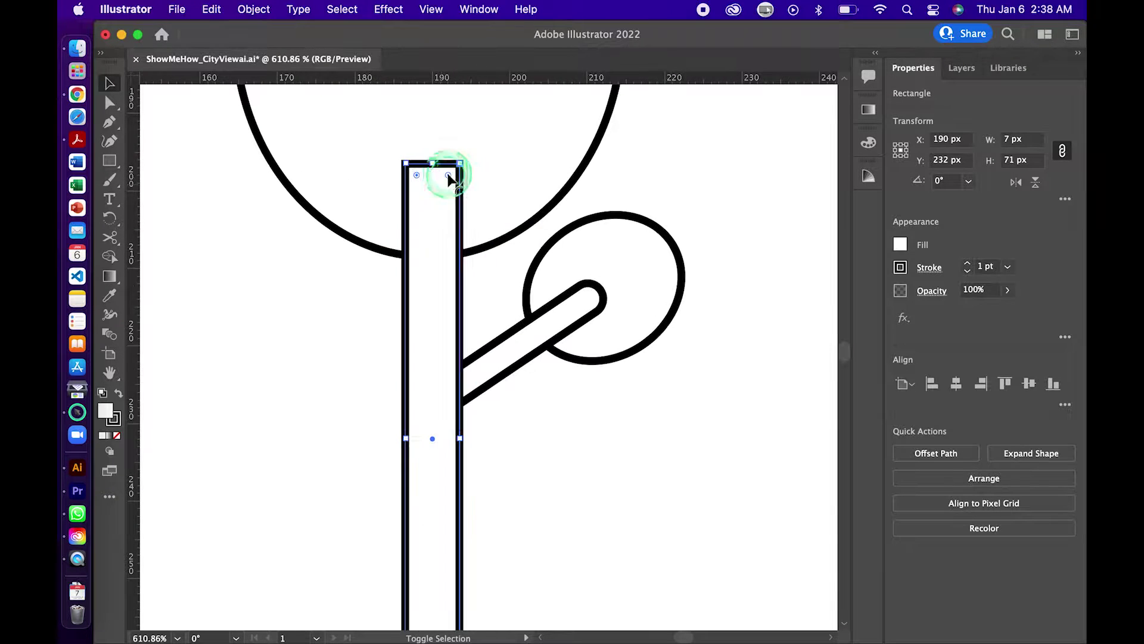
click(477, 296)
scroll(498, 302, down, 3)
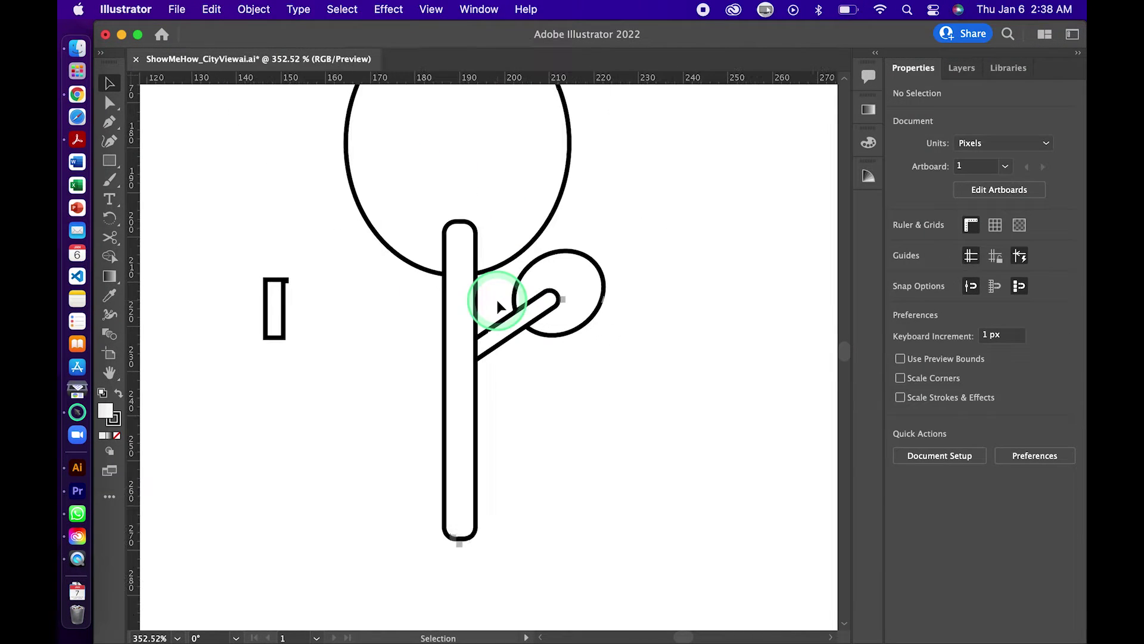
click(505, 335)
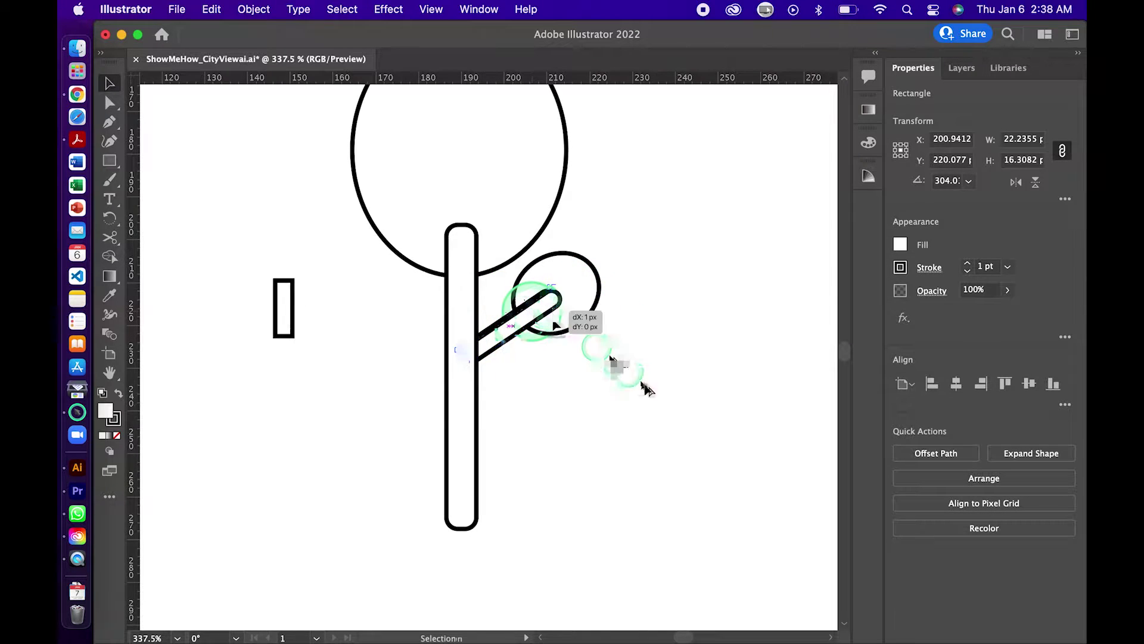
Step: Duplicate the branch pill with a 180° rotated copy and cross the two pills into an X
drag(648, 389, 652, 393)
right_click(600, 414)
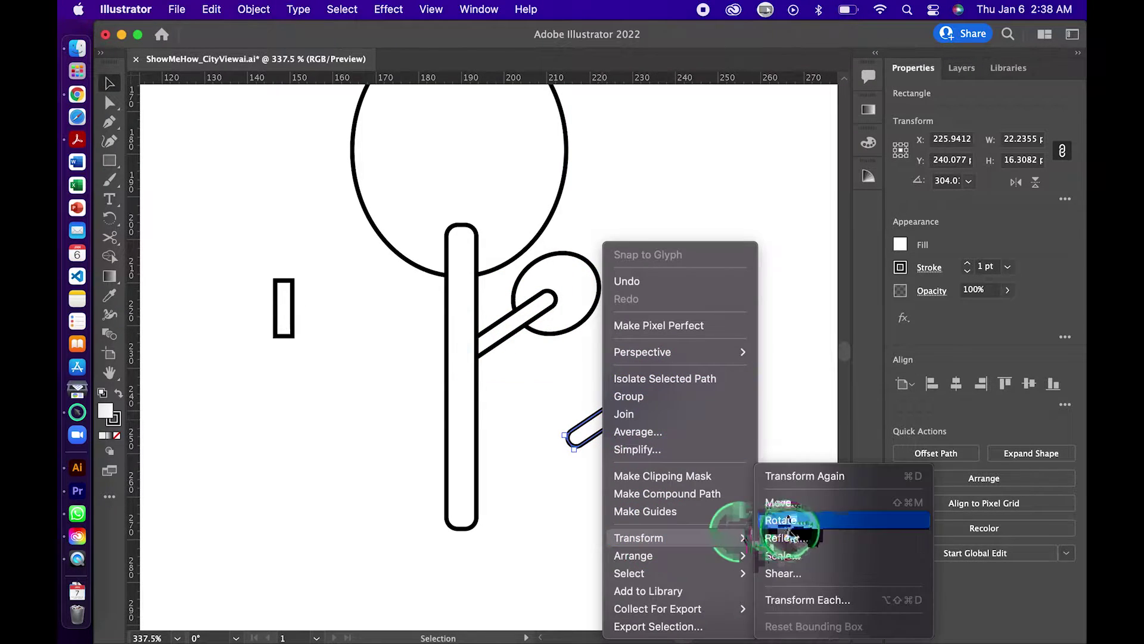
click(793, 521)
text(180)
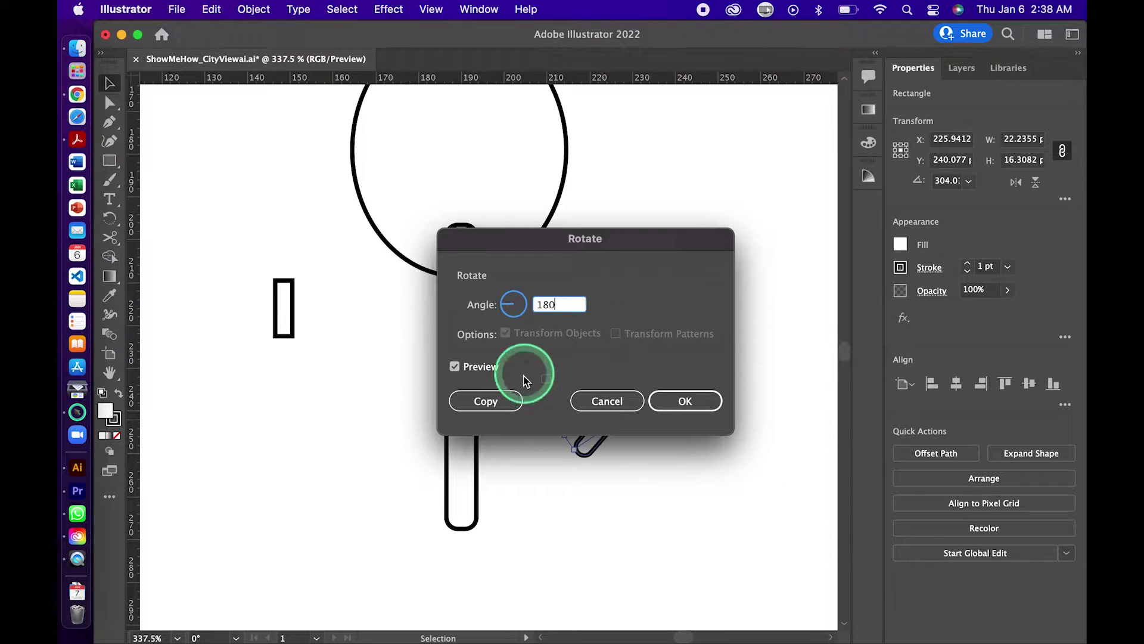
click(502, 402)
drag(588, 450, 536, 386)
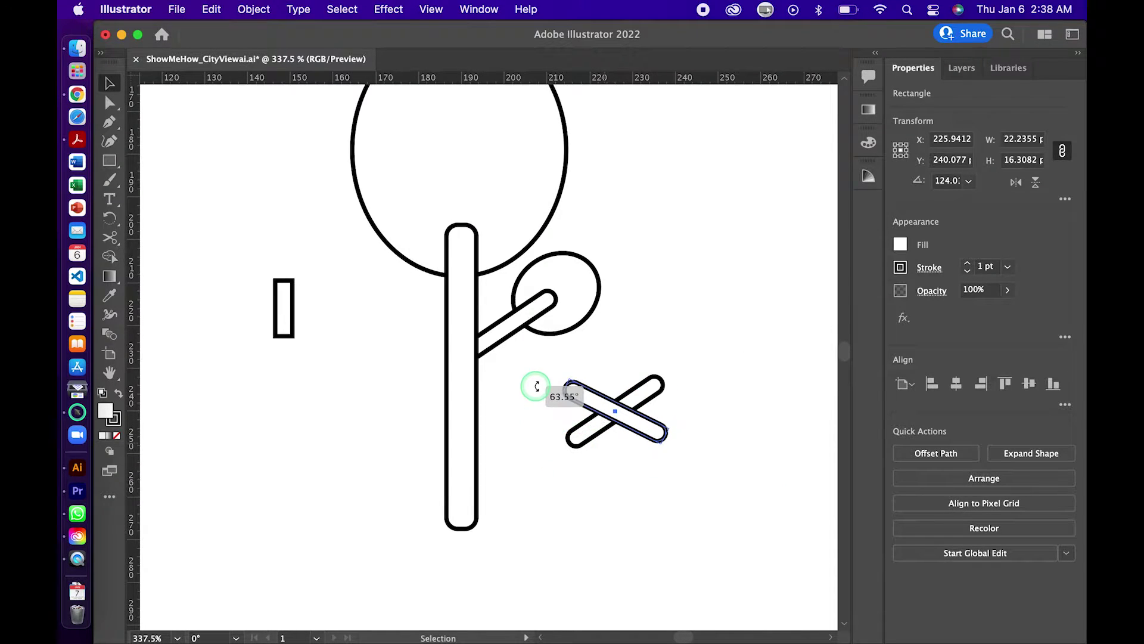
drag(677, 401, 664, 409)
Step: Unite the crossed pills and delete anchors from the X's lower ends
shift+click(620, 409)
click(906, 453)
click(640, 439)
key(a)
click(608, 414)
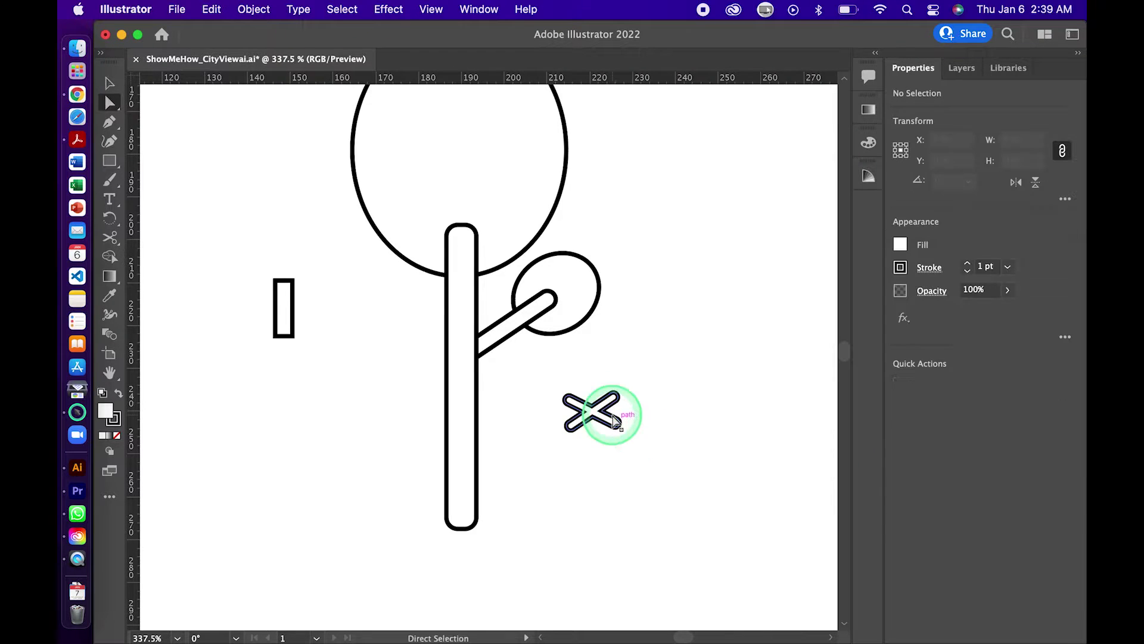
scroll(614, 414, up, 3)
click(626, 440)
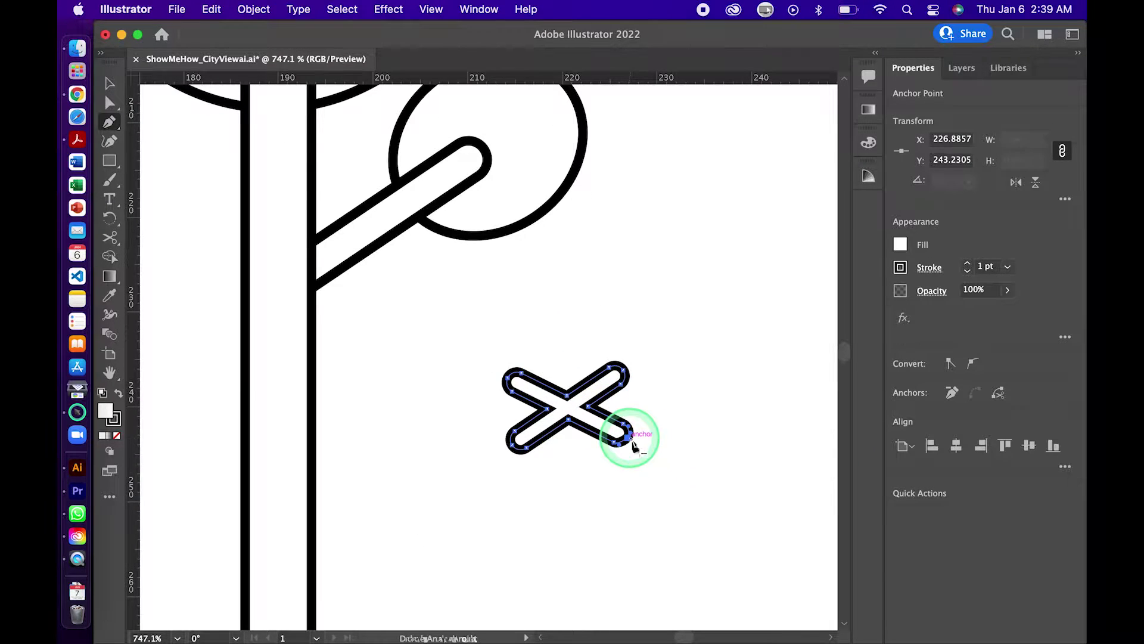
click(524, 446)
Step: Convert the V shape's point and inner corner anchors
key(v)
scroll(558, 396, up, 3)
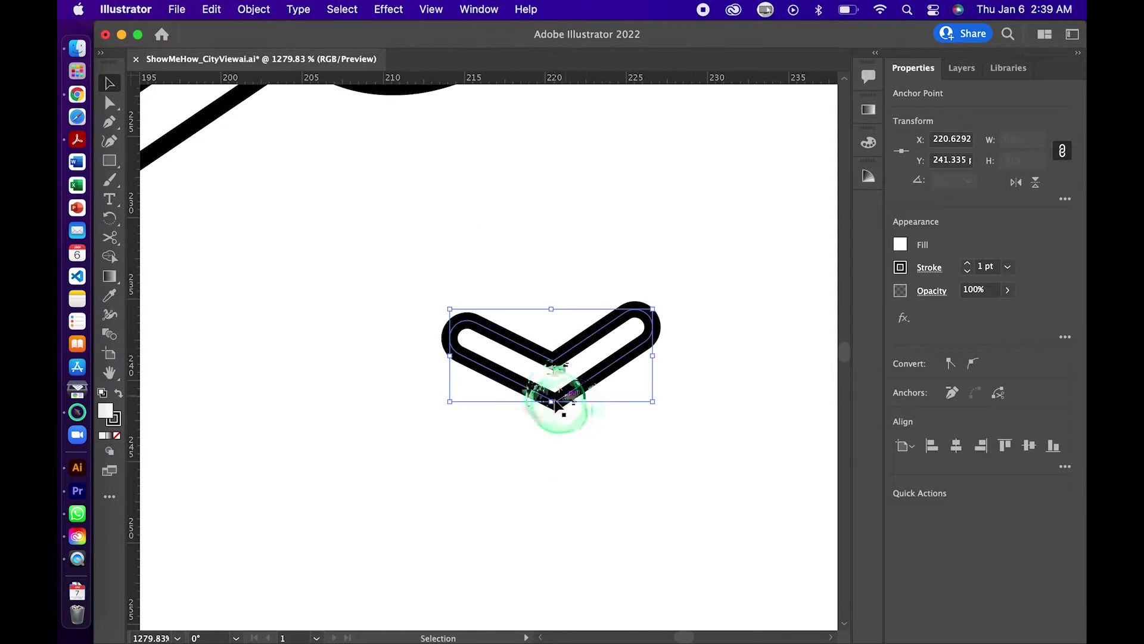
key(a)
click(552, 345)
click(973, 363)
click(575, 404)
click(951, 364)
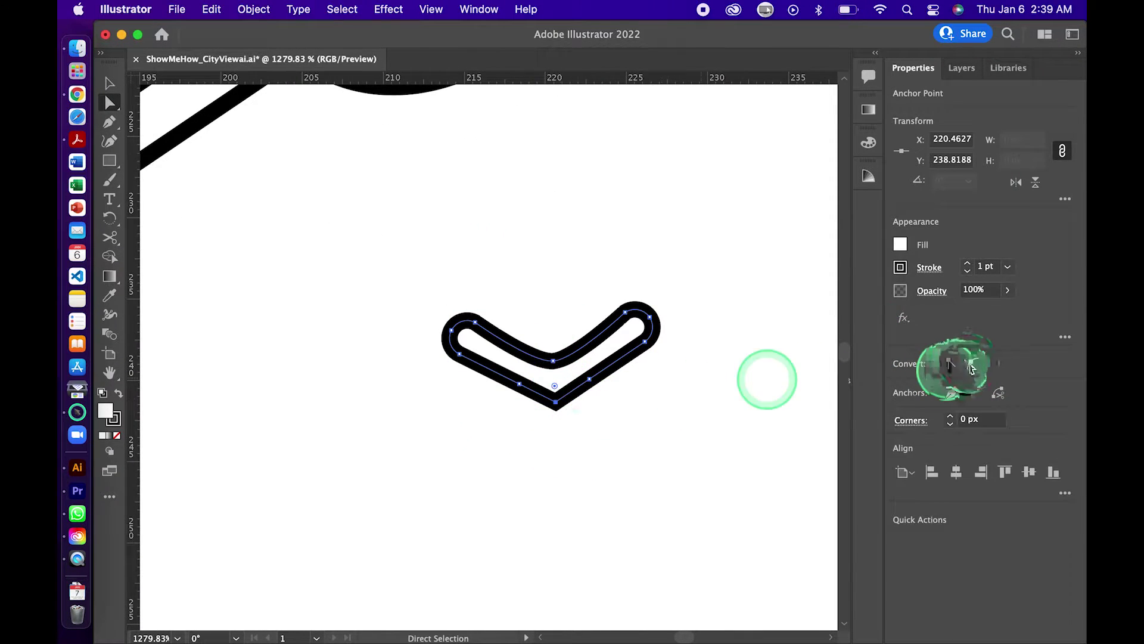
Step: Move the V shape onto the top of the trunk
key(v)
scroll(627, 440, down, 5)
drag(628, 440, 416, 140)
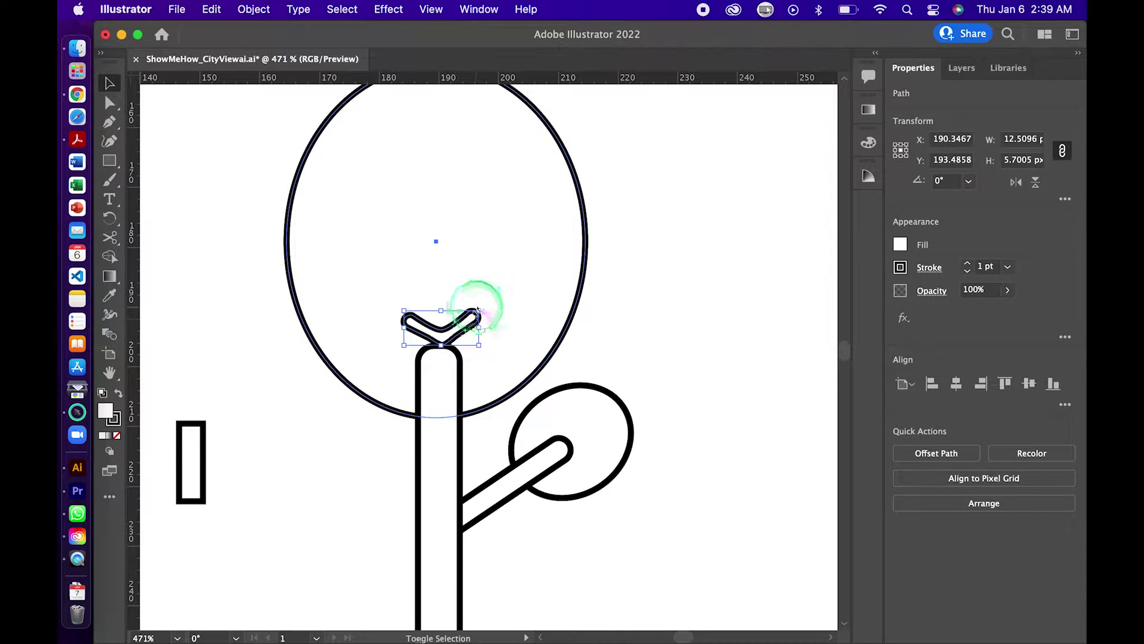
Step: Enlarge the V into a taller Y fork and nudge it down onto the trunk
shift+click(468, 321)
mouse_move(480, 311)
mouse_down()
mouse_move(515, 293)
mouse_move(484, 277)
mouse_up()
drag(441, 346, 454, 348)
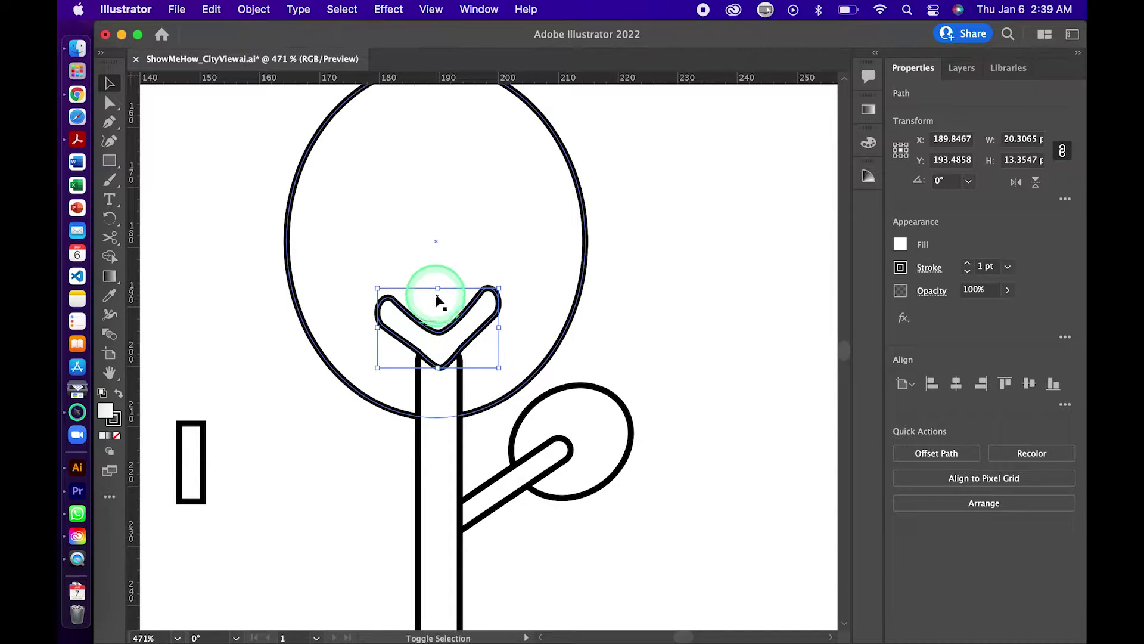
drag(438, 301, 440, 250)
drag(440, 345, 444, 365)
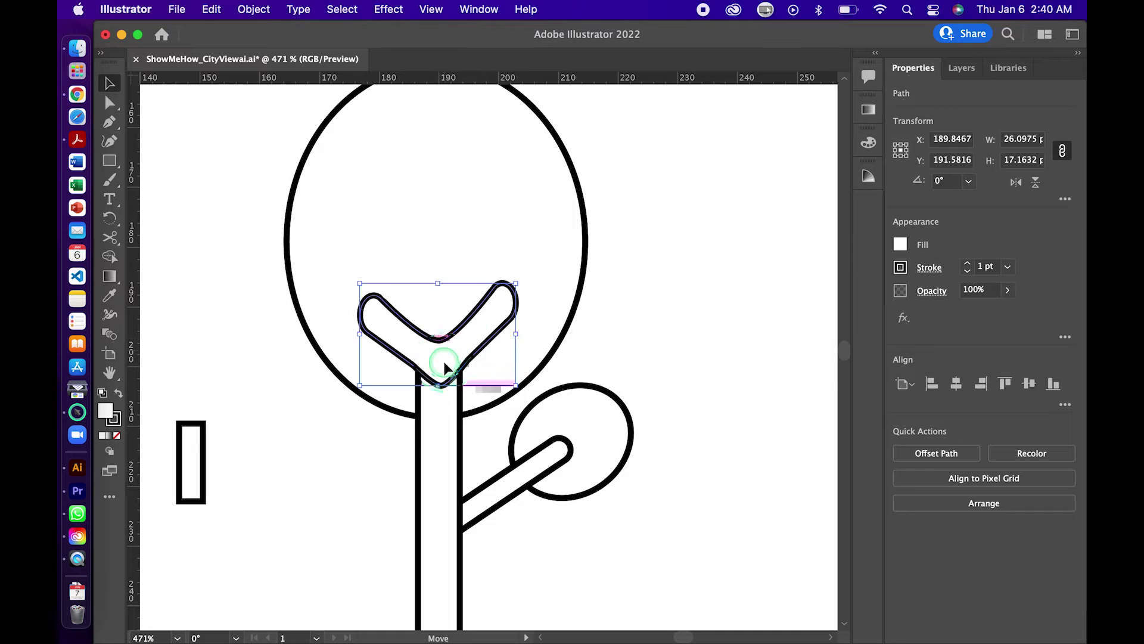
click(372, 468)
Step: Shrink the V-shaped fork at the top of the trunk
click(474, 493)
scroll(447, 537, down, 1)
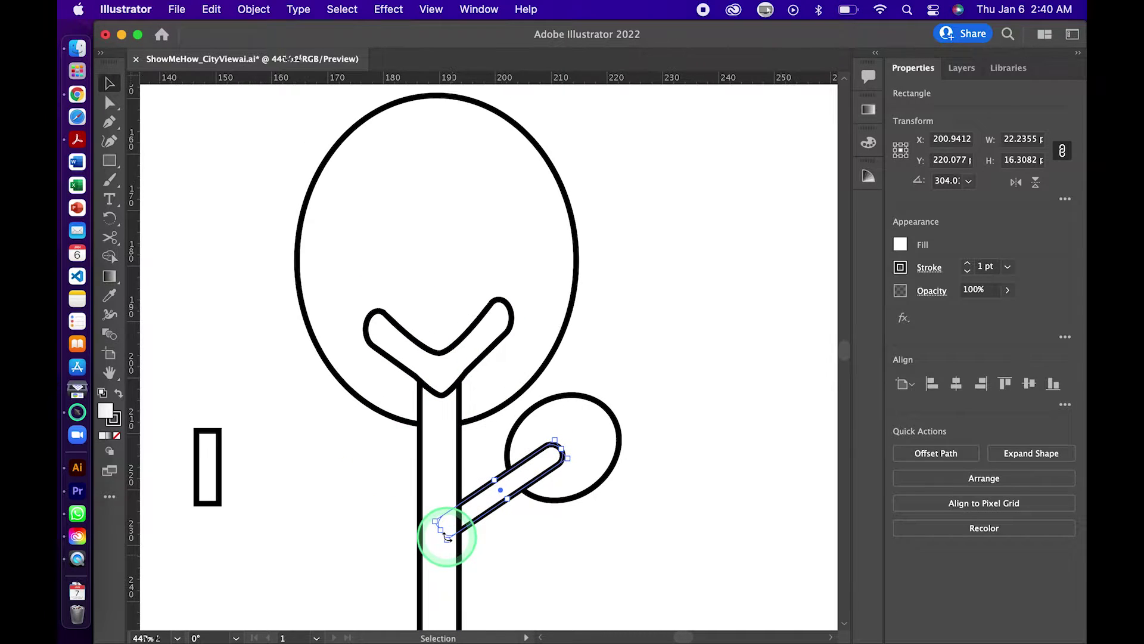
shift+click(444, 433)
shift+click(475, 332)
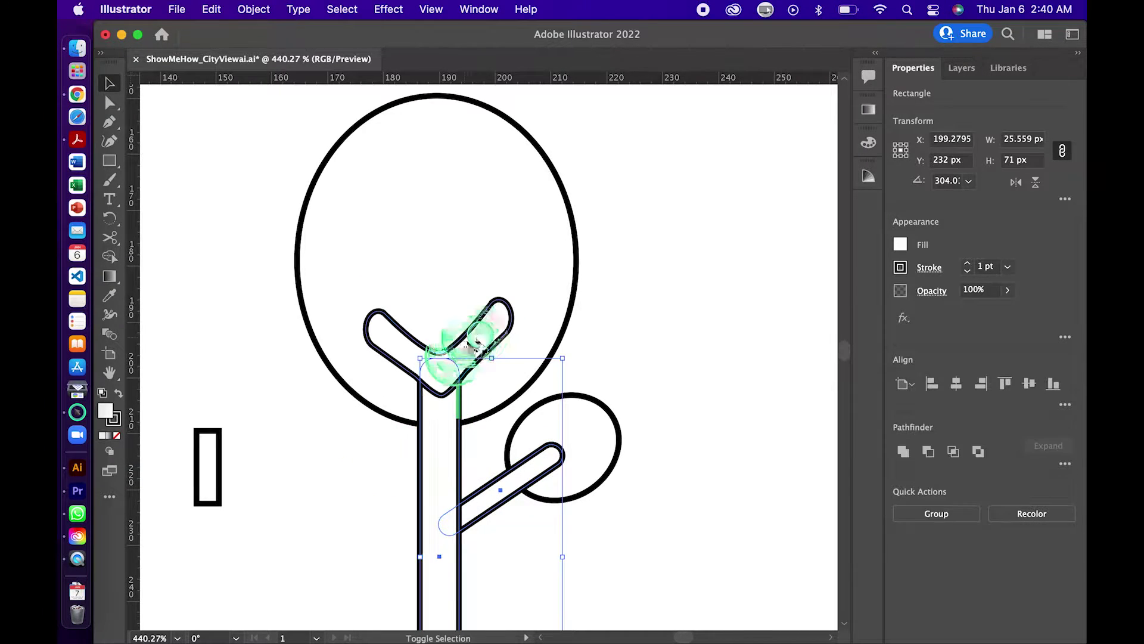
scroll(477, 337, down, 2)
click(468, 358)
click(462, 324)
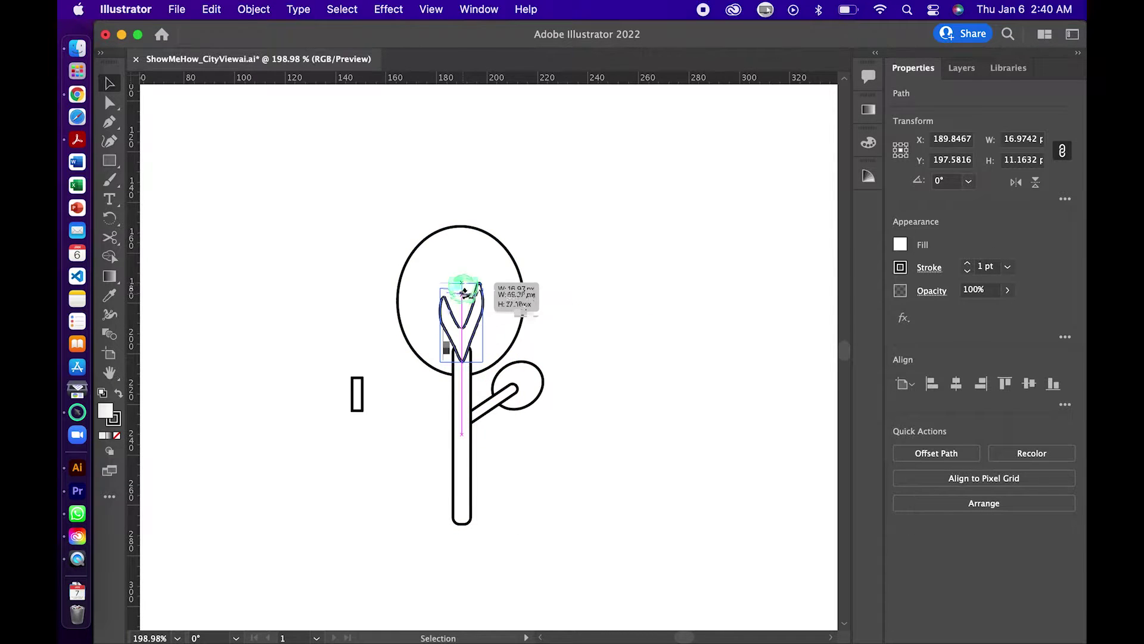
drag(469, 310, 470, 316)
Step: Reshape the fork's right arm with the Direct Selection tool
key(a)
click(567, 356)
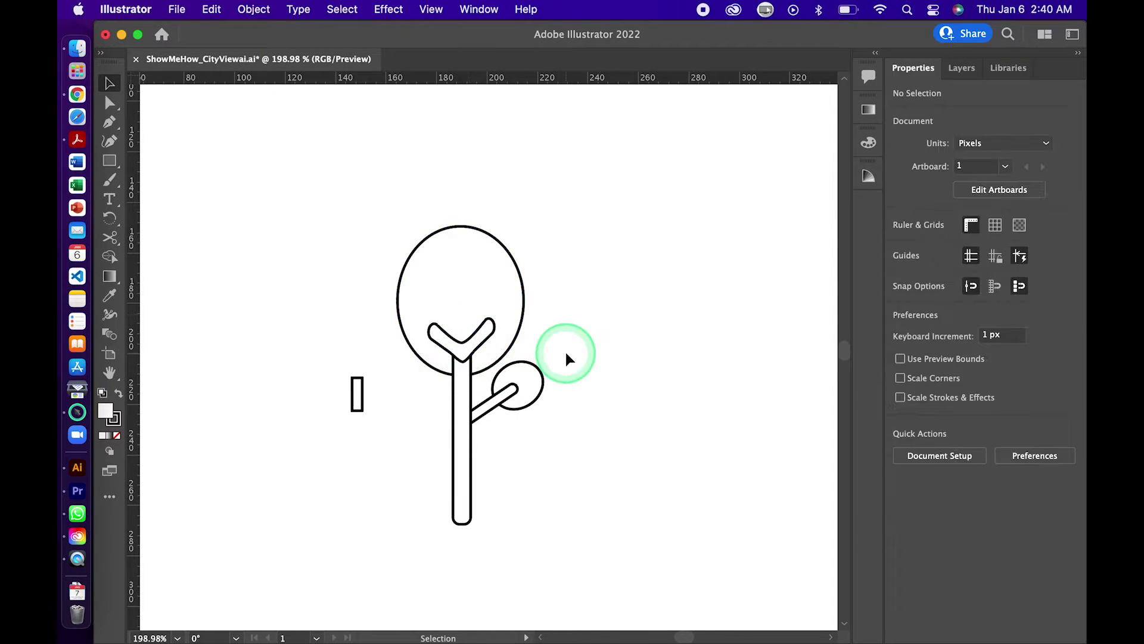
drag(490, 324, 493, 328)
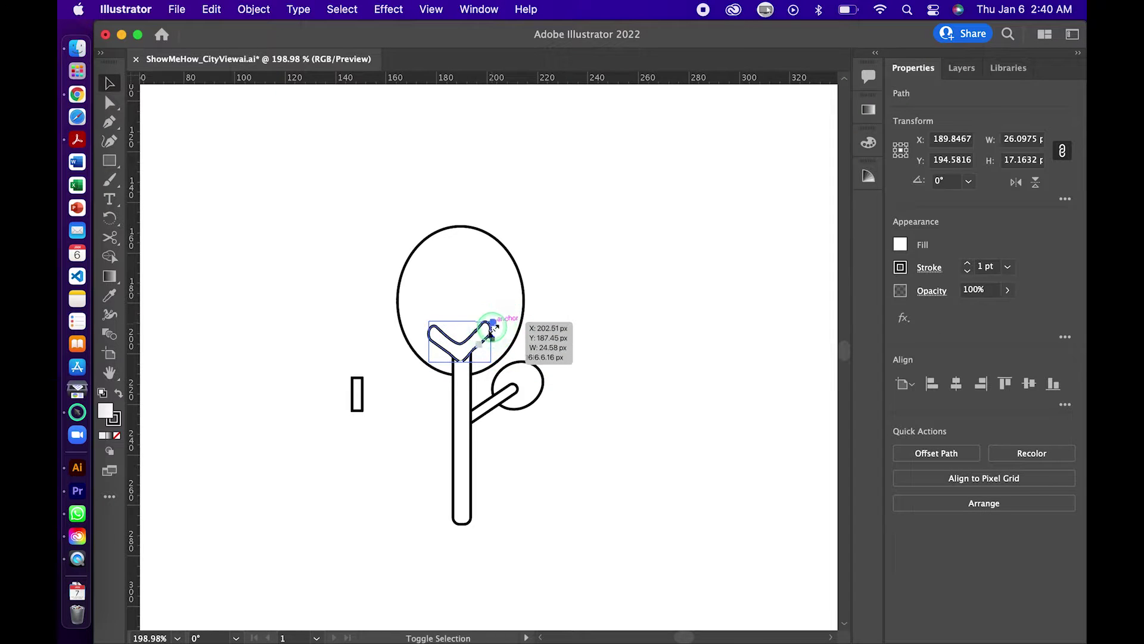
drag(494, 331, 493, 321)
click(559, 342)
Step: Try uniting the fork and trunk with Pathfinder, then undo it
click(462, 333)
shift+click(466, 369)
click(904, 453)
key(super+z)
click(525, 391)
Step: Place a copy of the fork beside the tree, rotated to 315°
click(464, 393)
shift+click(480, 348)
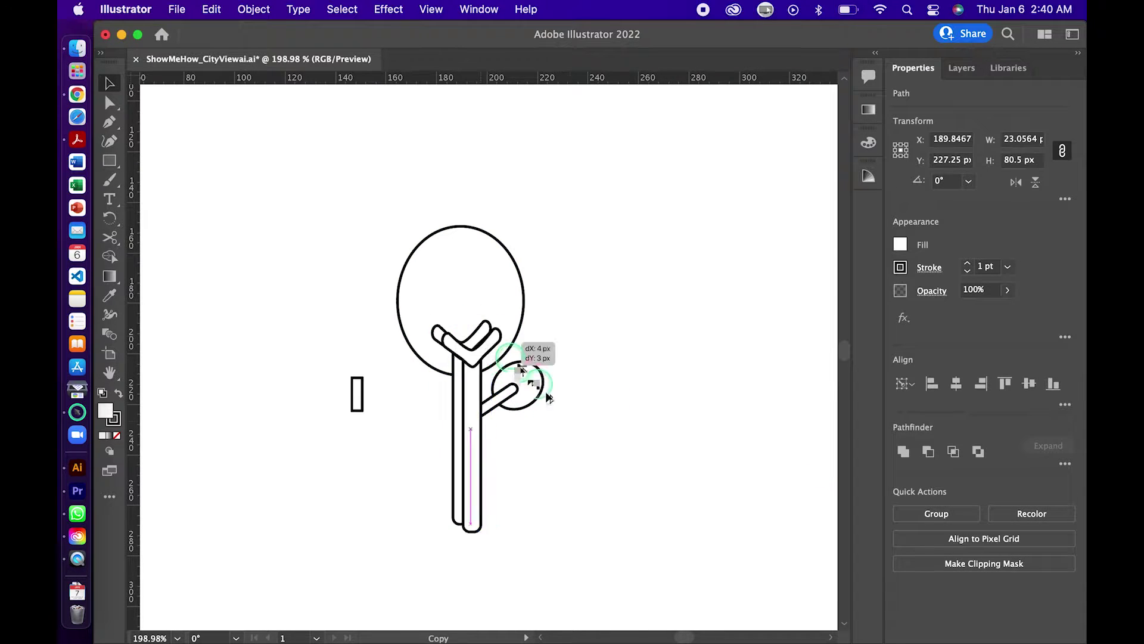
mouse_move(480, 352)
mouse_down()
mouse_move(571, 453)
mouse_move(545, 447)
mouse_move(549, 422)
mouse_up()
click(570, 427)
Step: Scale the fork copy down to fit the side branch
scroll(549, 422, up, 5)
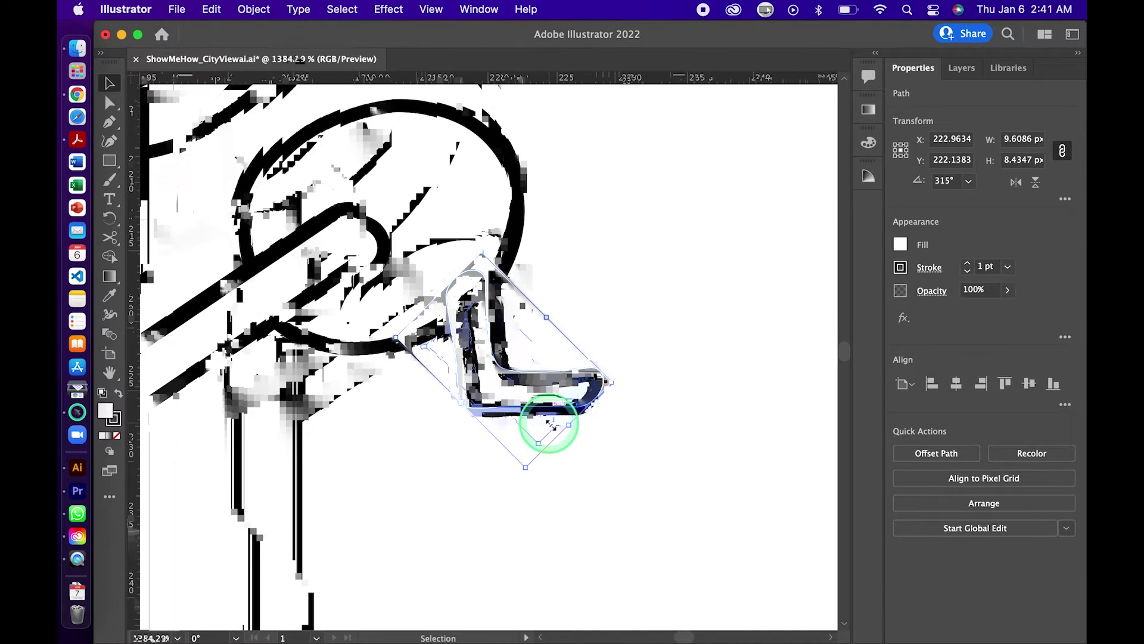
shift+click(322, 230)
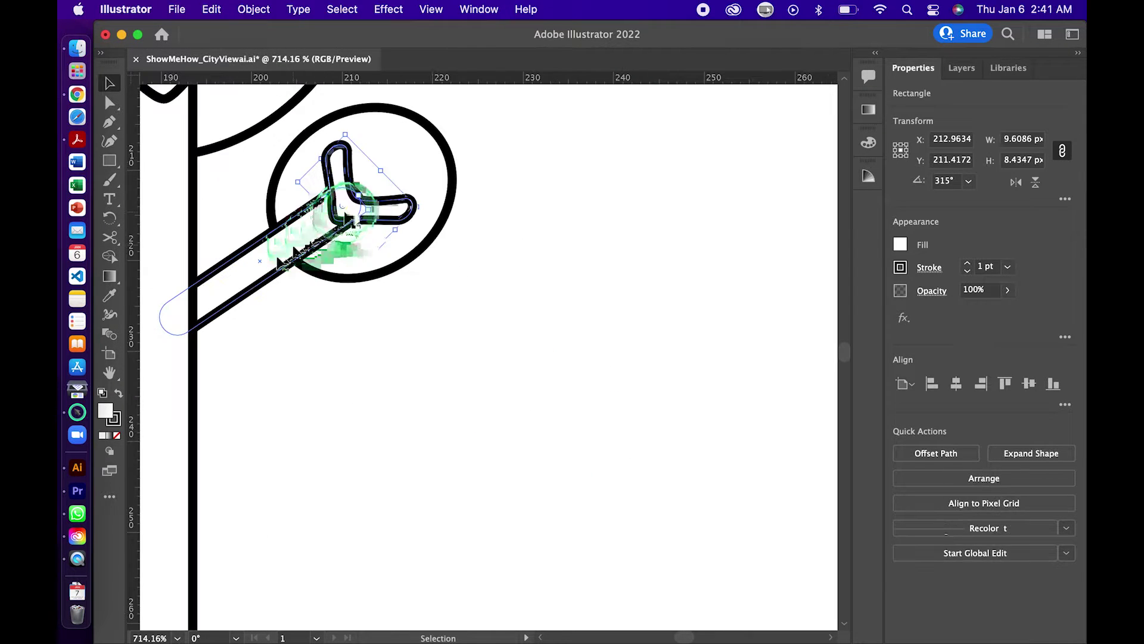
drag(377, 172, 307, 231)
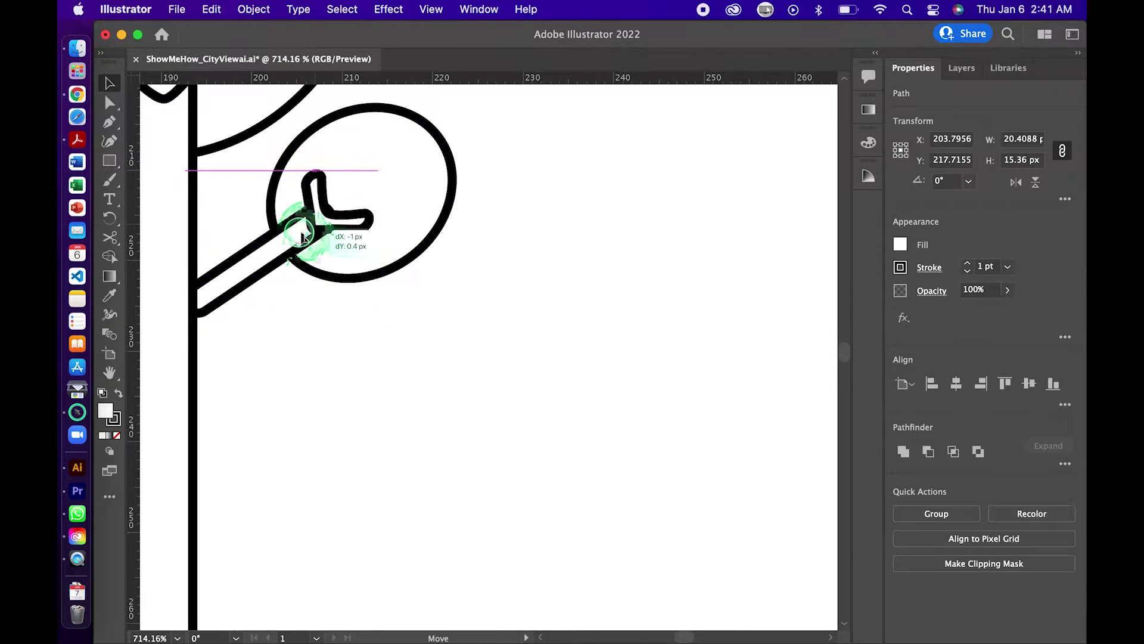
click(403, 254)
click(437, 286)
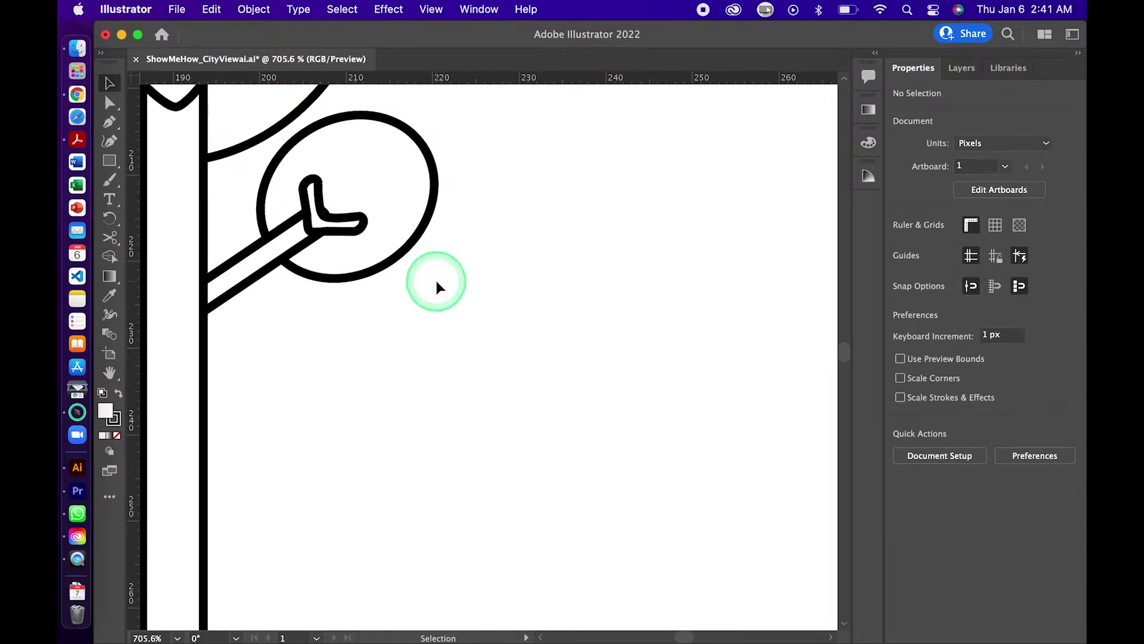
Step: Nudge the small fork up onto the branch tip, undoing a stray branch bar shift
scroll(358, 205, up, 3)
click(336, 207)
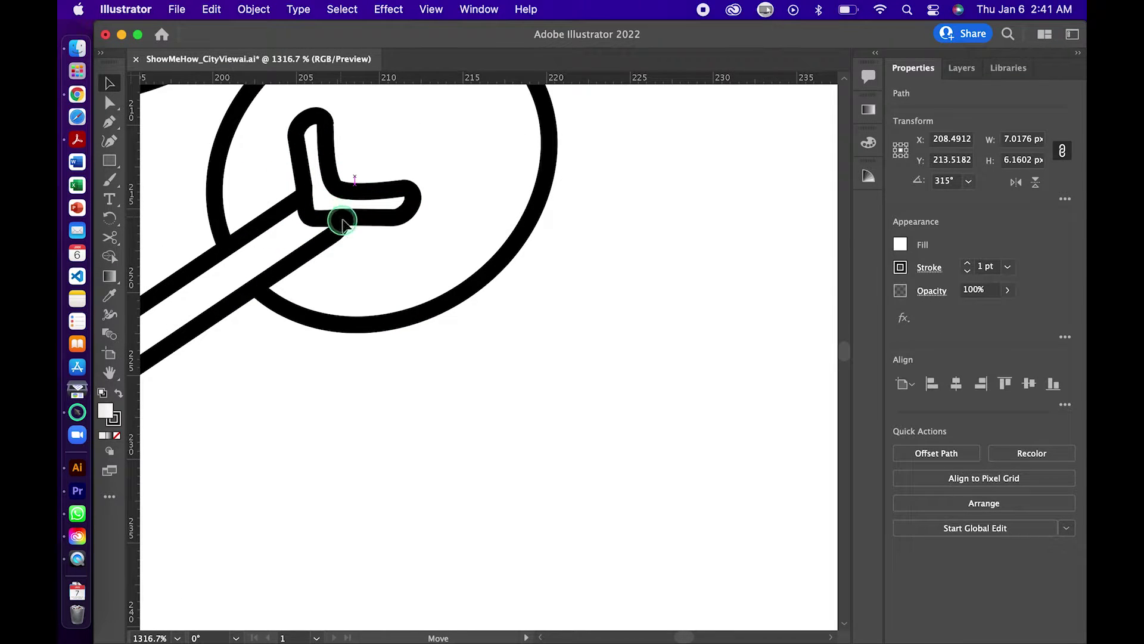
drag(343, 223, 332, 208)
scroll(331, 204, up, 3)
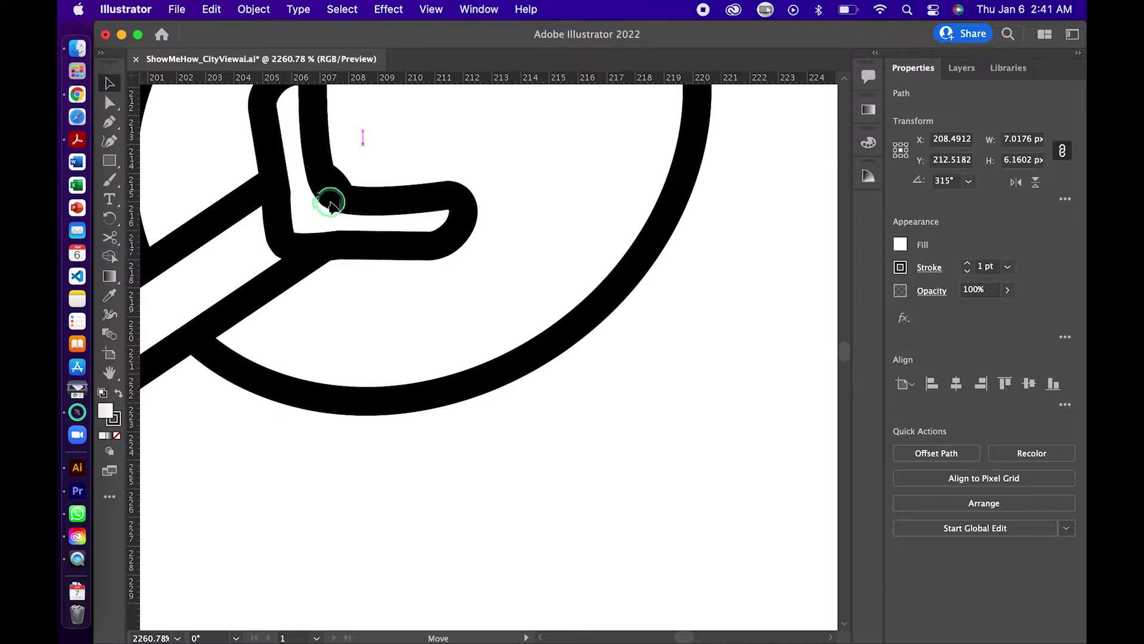
drag(329, 205, 332, 248)
click(248, 427)
click(209, 277)
key(cmd+z)
click(531, 514)
Step: Adjust the small fork's corner anchors with the Direct Selection tool
key(a)
click(285, 209)
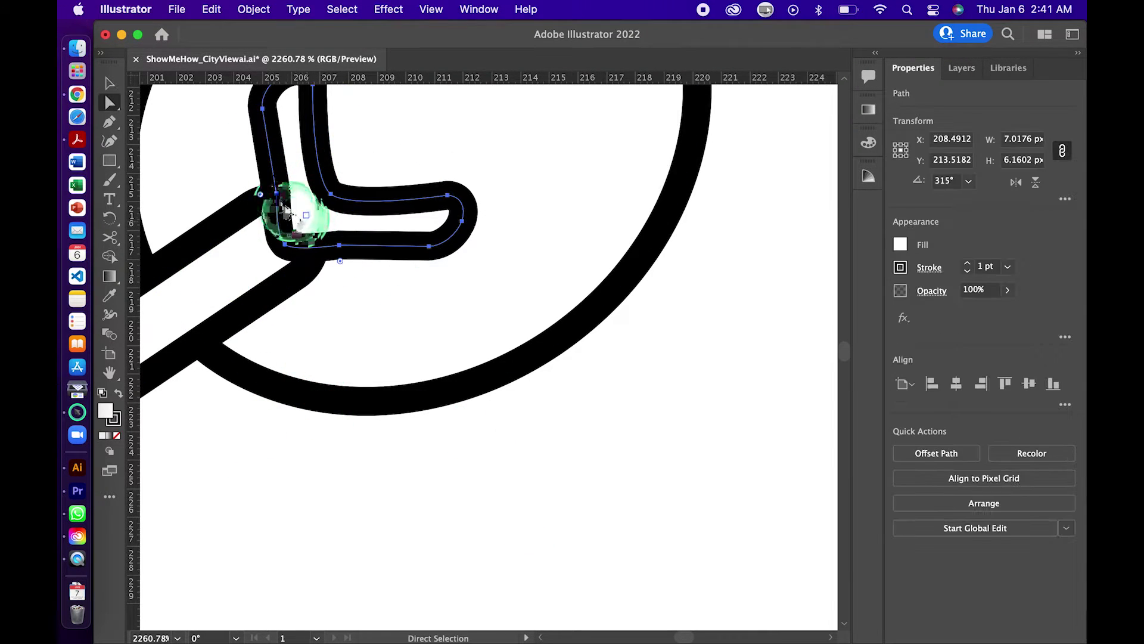
click(277, 187)
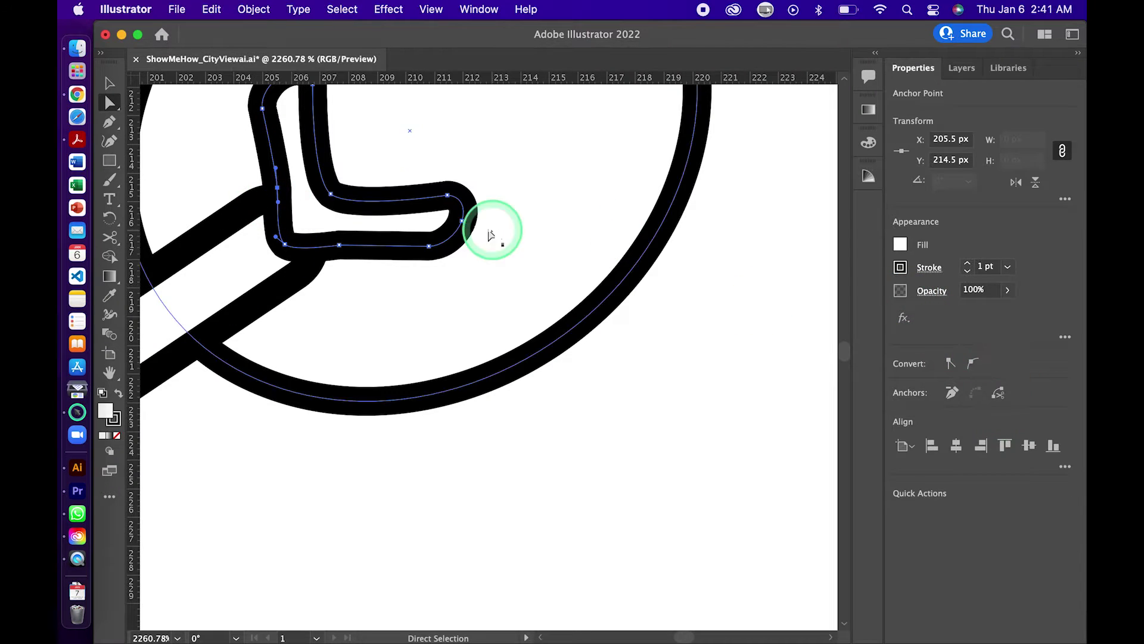
click(285, 244)
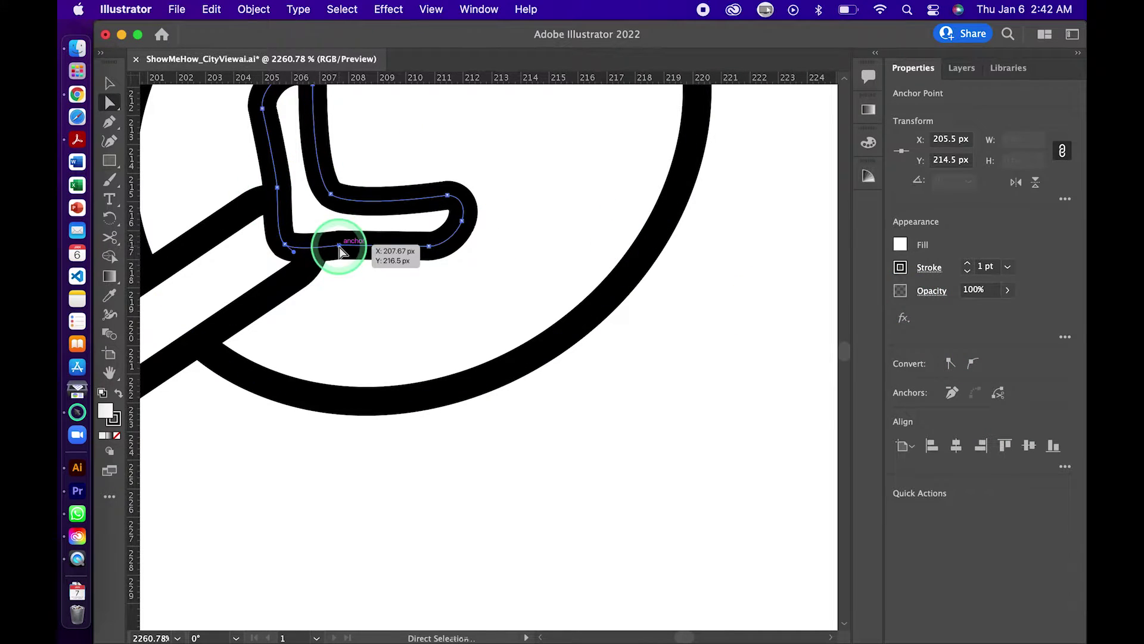
drag(339, 245, 339, 248)
scroll(370, 361, down, 5)
click(369, 360)
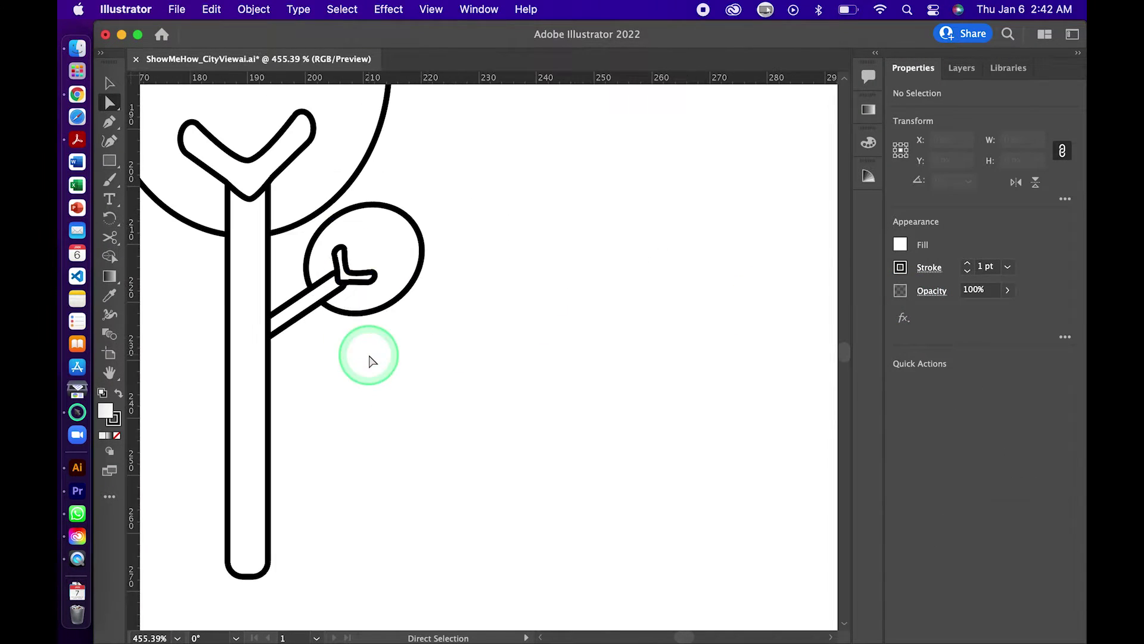
Step: Select the side branch and its points near the fork joint
click(353, 256)
click(357, 267)
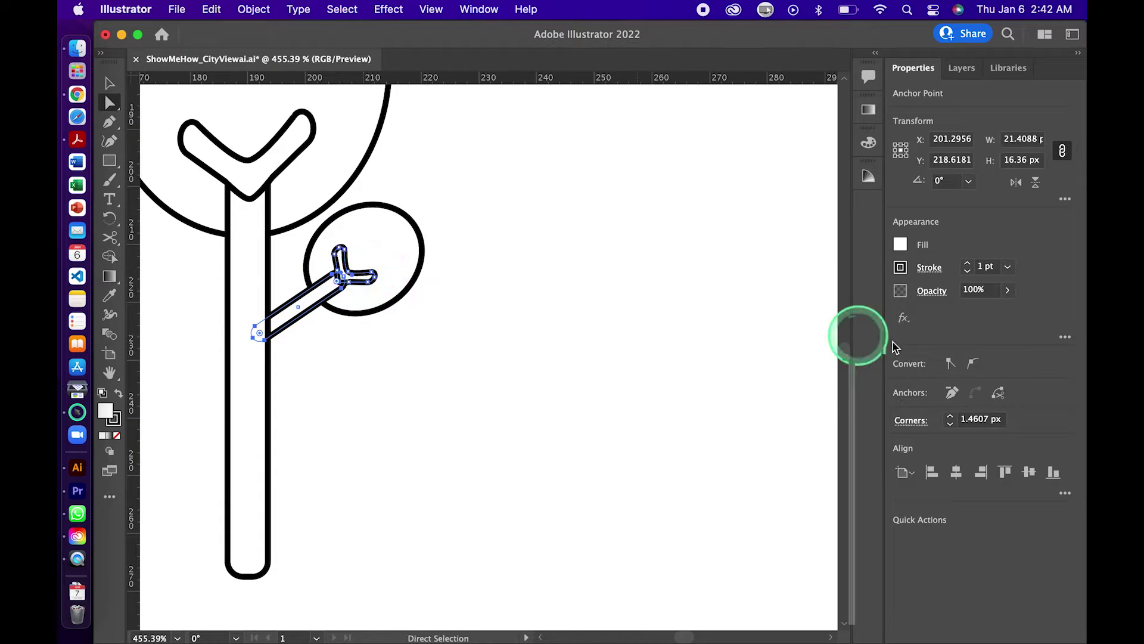
key(v)
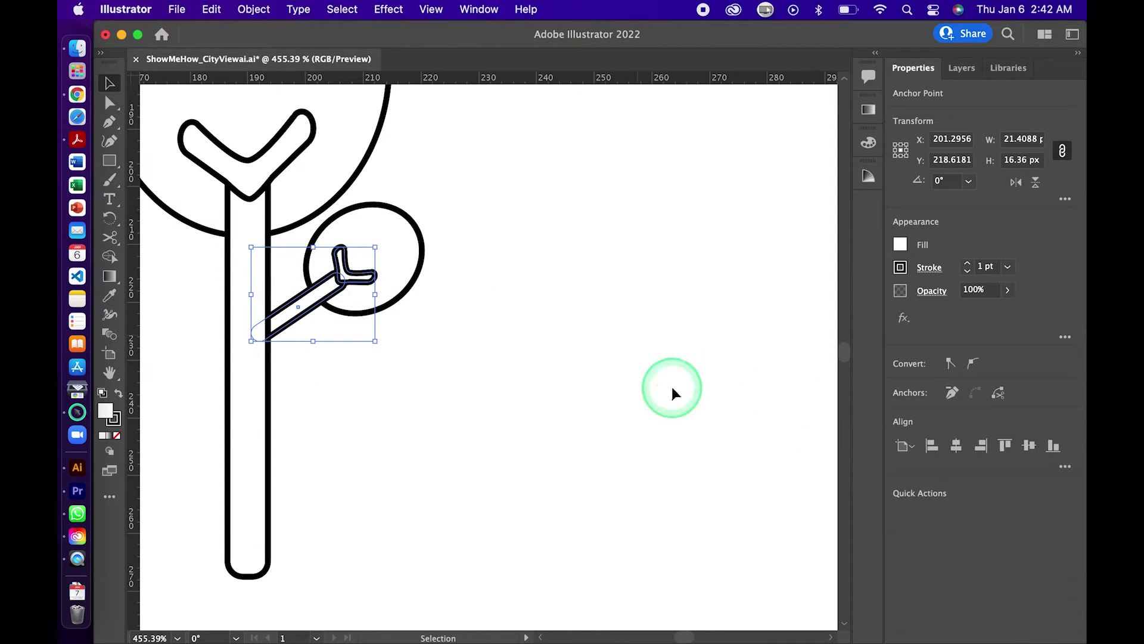
click(674, 394)
click(338, 275)
drag(221, 141, 427, 355)
click(351, 281)
scroll(343, 276, up, 3)
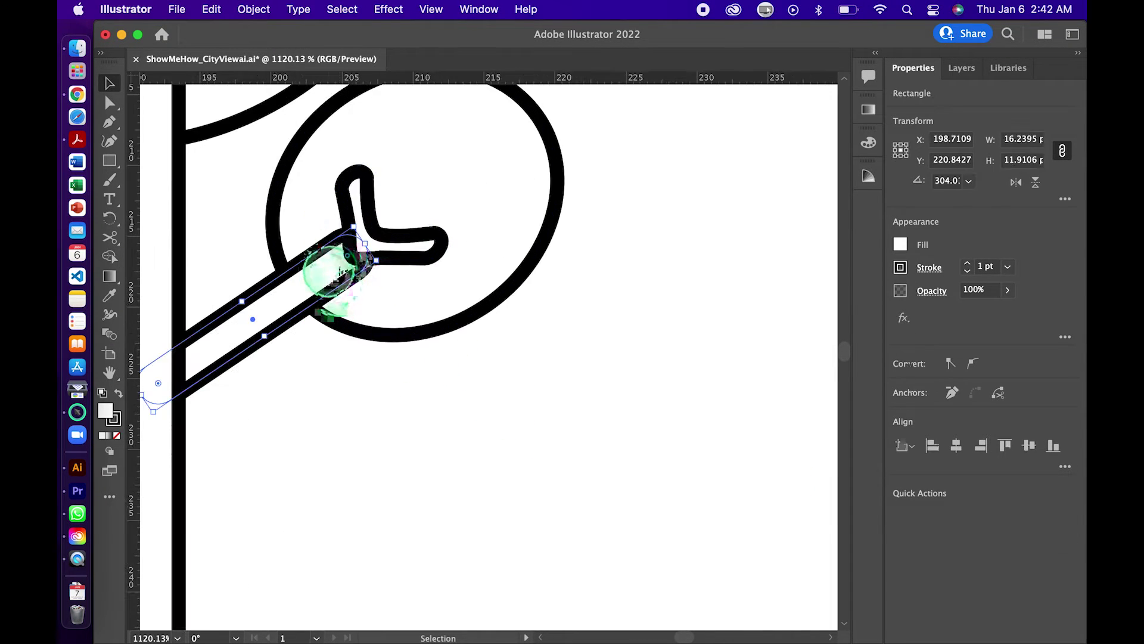
Step: Drag the branch end anchor into the fork joint
key(a)
drag(377, 241, 362, 253)
scroll(369, 238, up, 3)
scroll(373, 238, up, 2)
scroll(374, 253, down, 3)
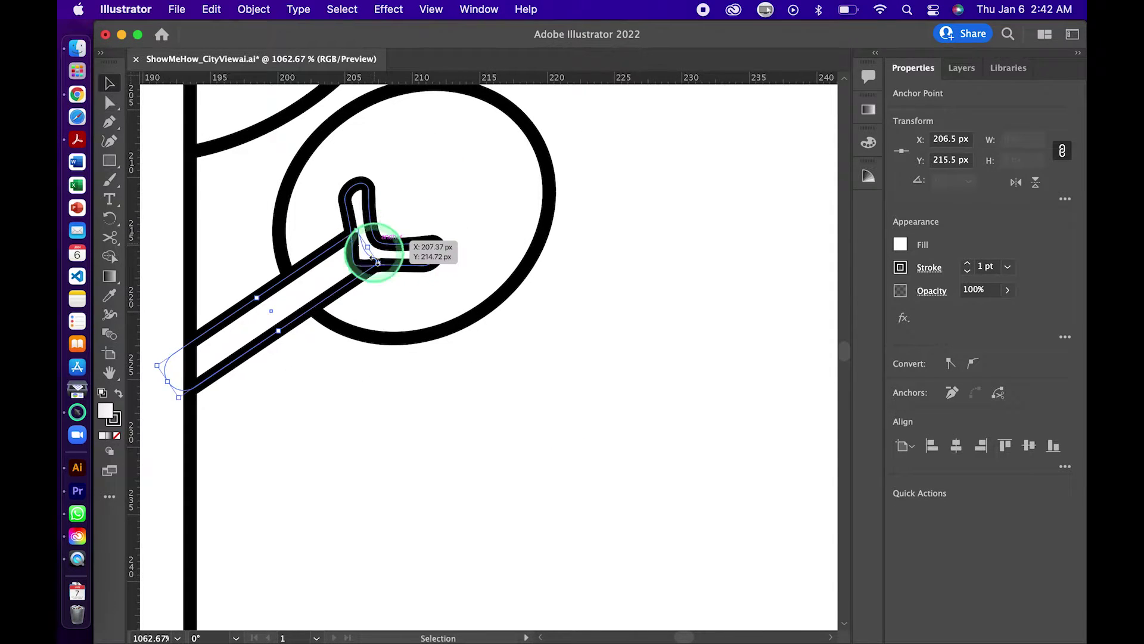
Step: Unite the side branch and small fork with Pathfinder
key(v)
click(907, 447)
scroll(647, 346, down, 2)
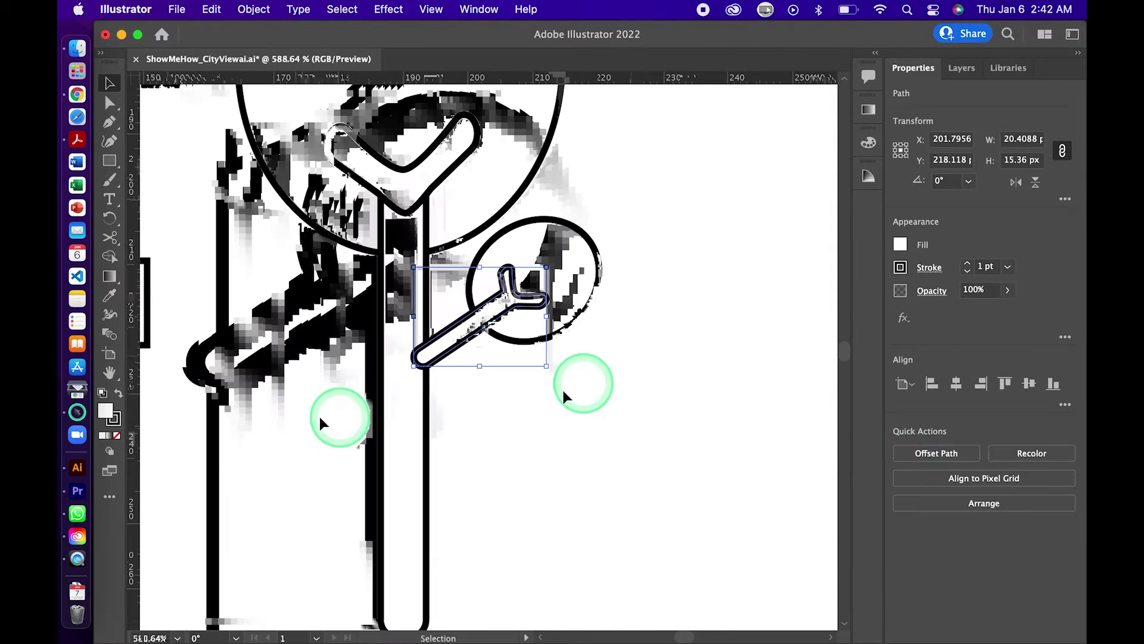
click(425, 159)
click(918, 453)
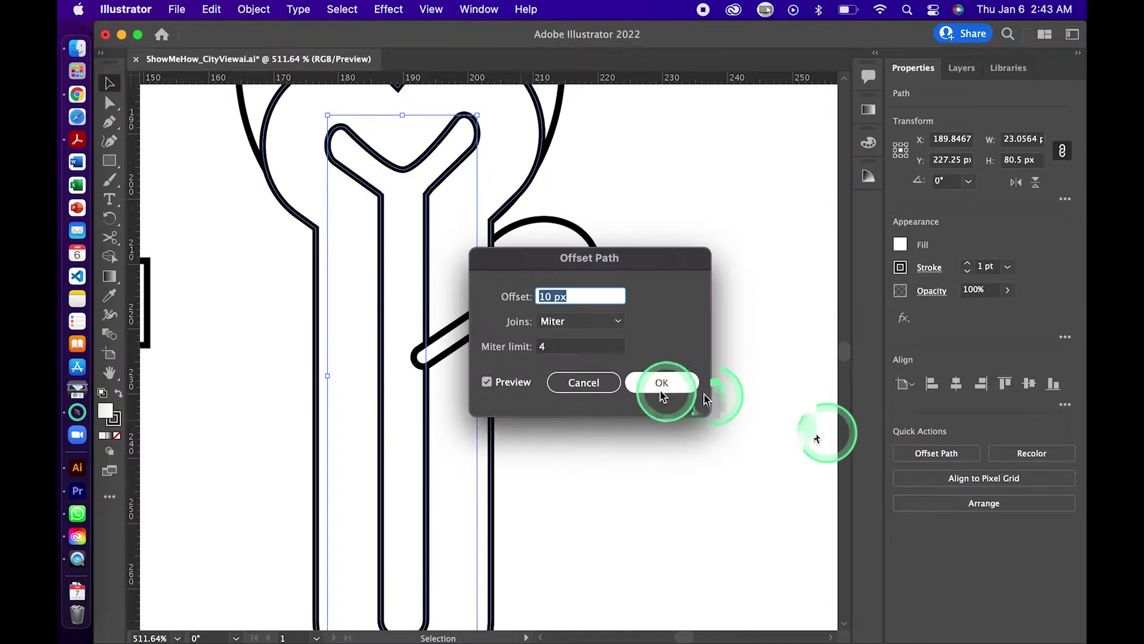
click(659, 384)
scroll(632, 387, down, 3)
shift+click(539, 254)
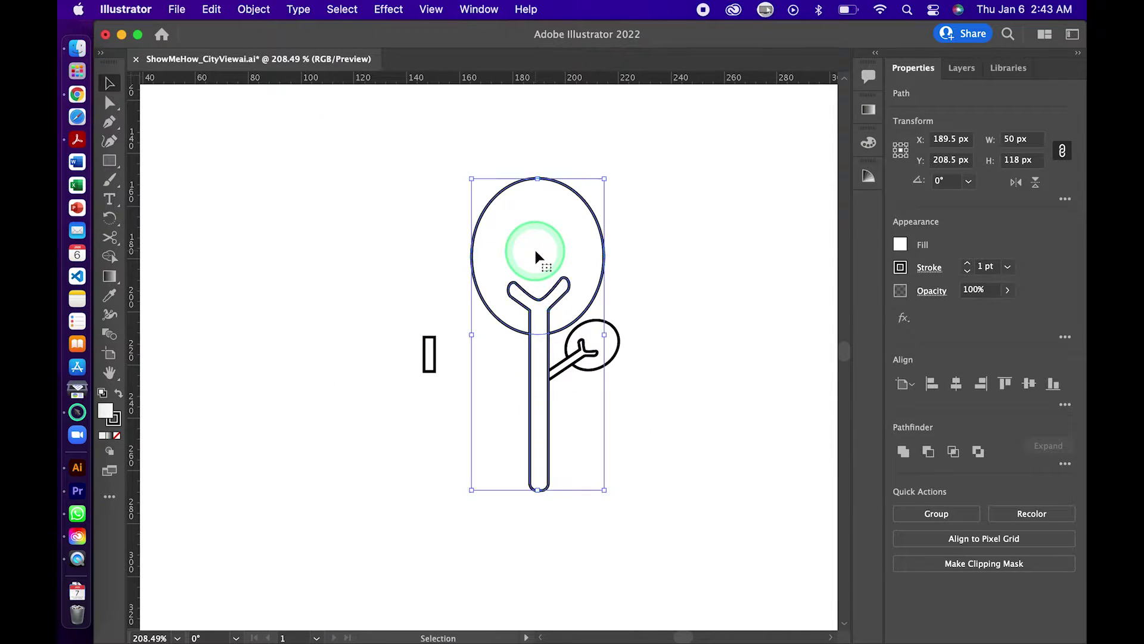
click(635, 328)
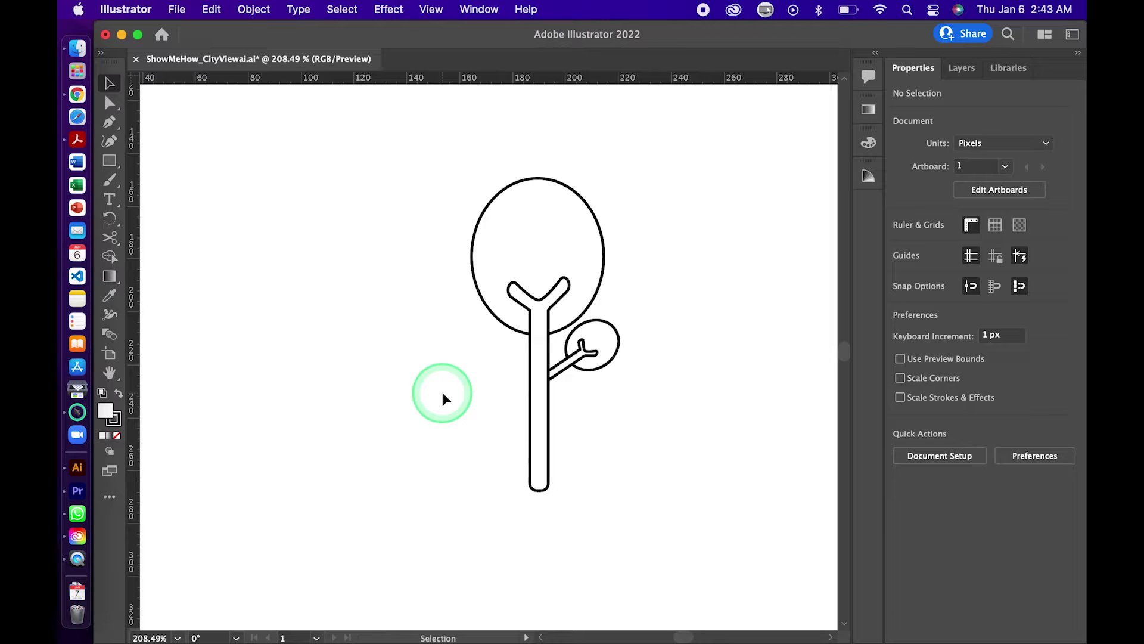
scroll(429, 289, down, 2)
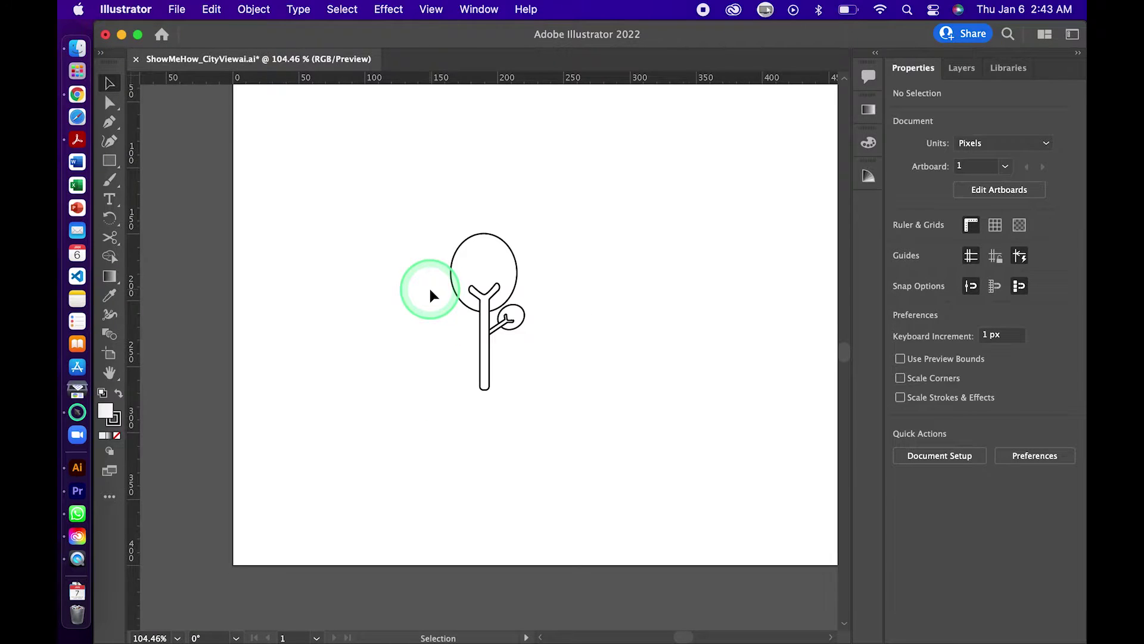
click(110, 161)
Step: Draw small round dots inside the large canopy with the Ellipse tool
click(179, 179)
click(554, 296)
key(Escape)
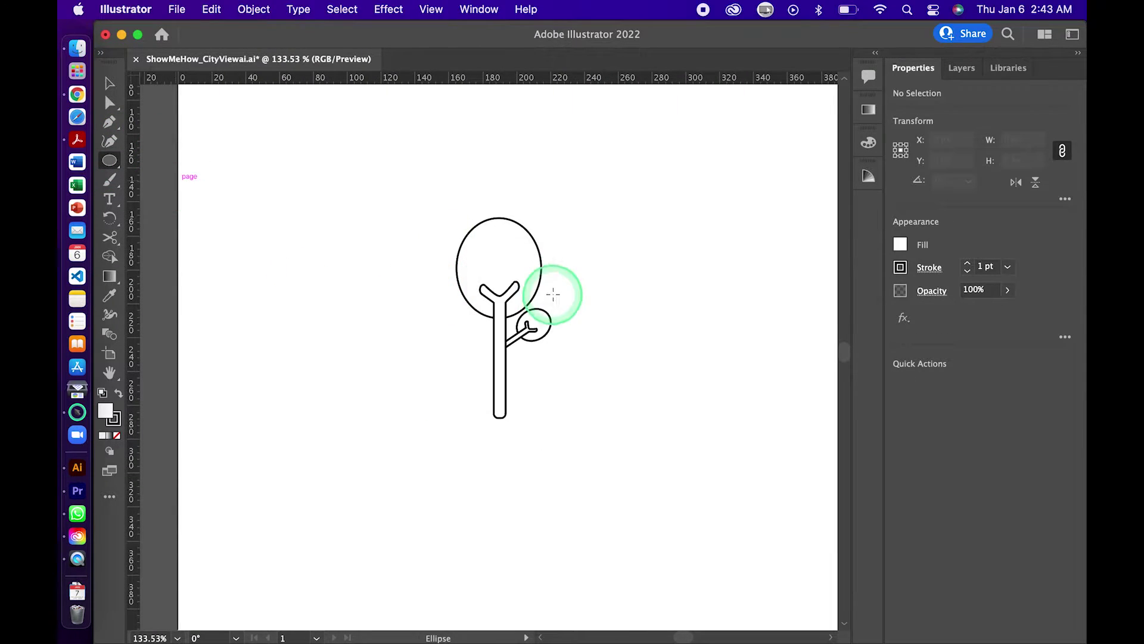
scroll(455, 258, up, 4)
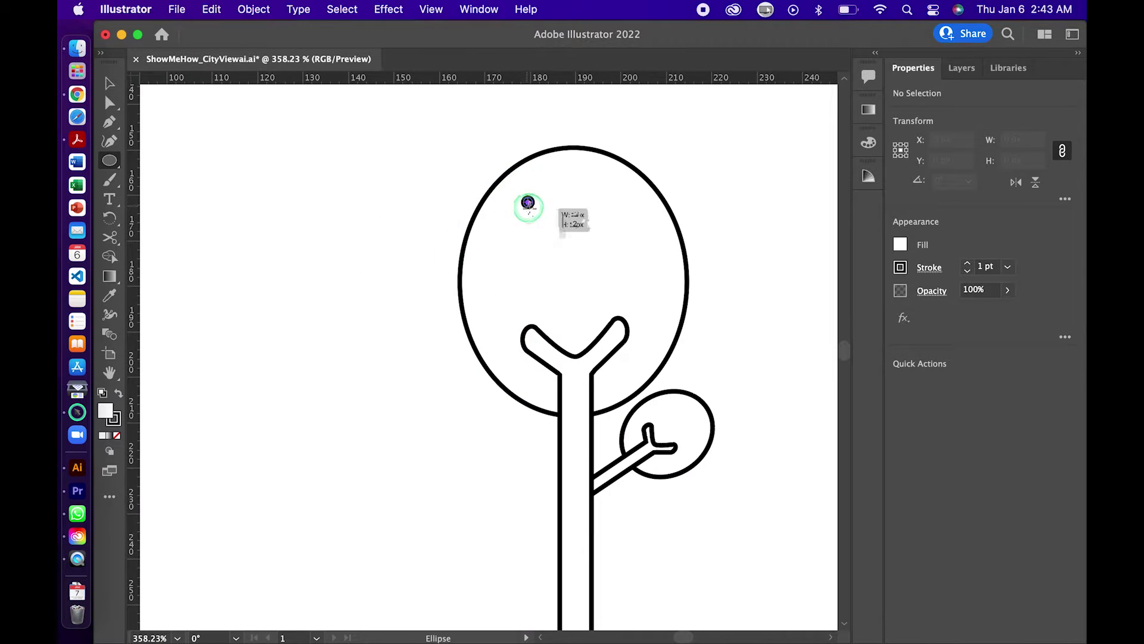
mouse_move(528, 203)
mouse_down()
mouse_move(543, 218)
mouse_move(626, 223)
mouse_up()
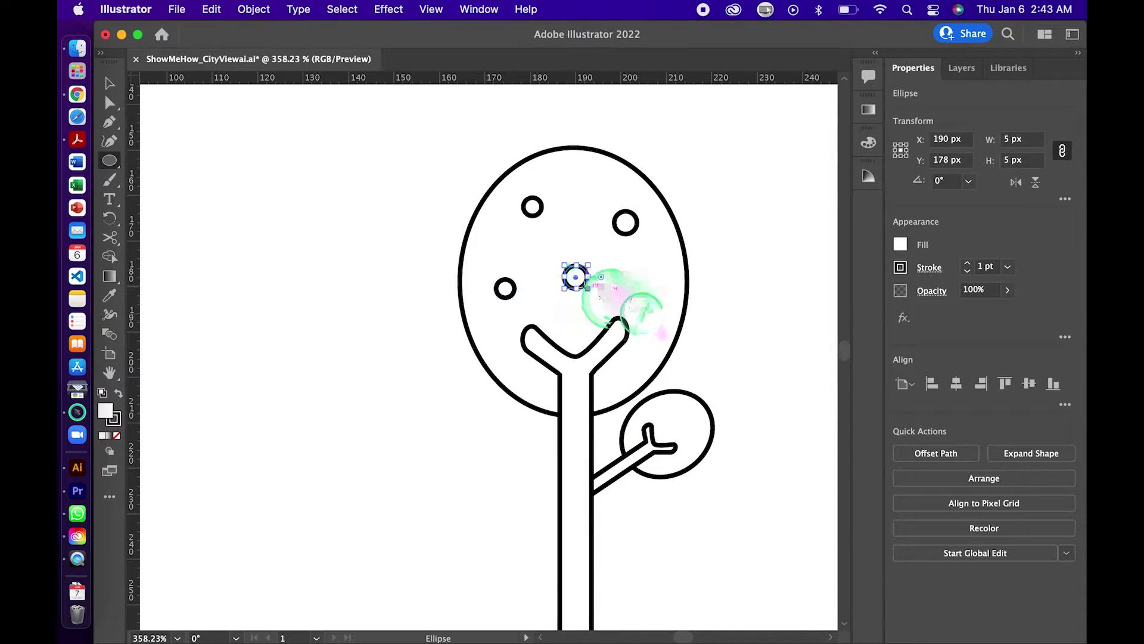
super+click(729, 362)
Step: Draw two tiny dots inside the small side canopy
scroll(730, 363, up, 5)
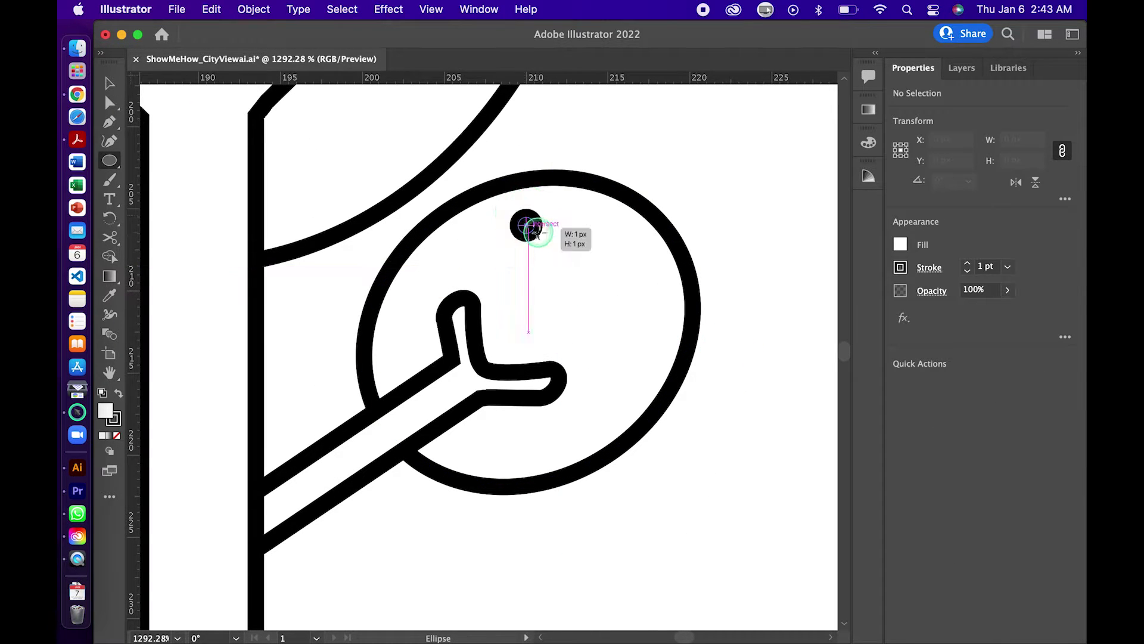
drag(537, 235, 540, 237)
drag(621, 288, 637, 301)
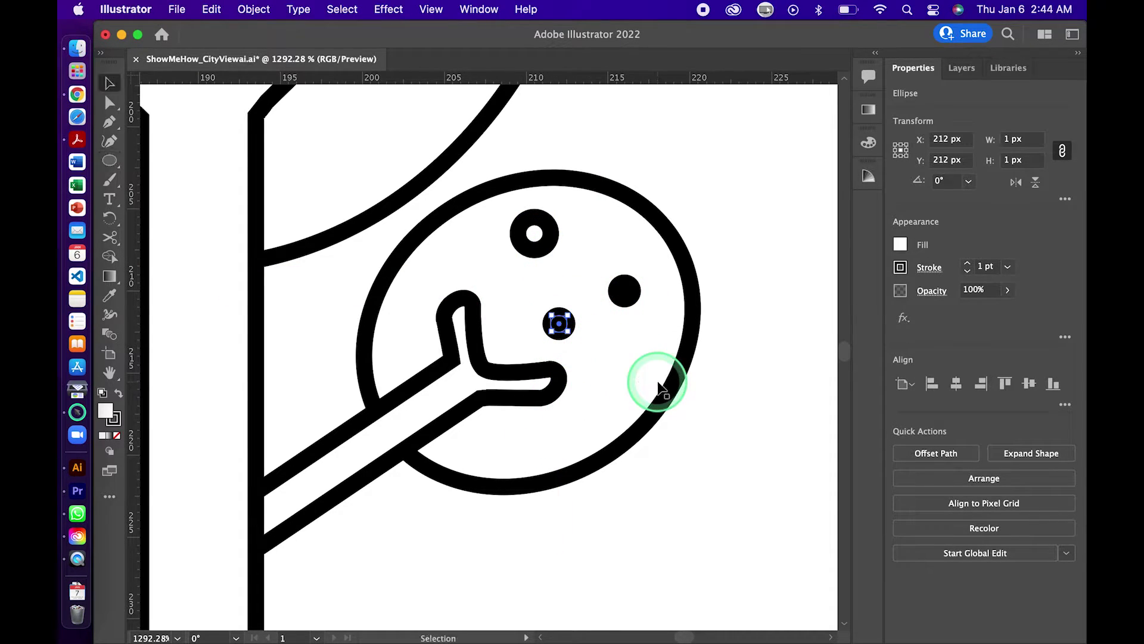
Step: Set the stroke to None on the three small dots in the side canopy
click(734, 406)
click(534, 233)
shift+click(624, 291)
shift+click(566, 327)
click(900, 267)
click(731, 298)
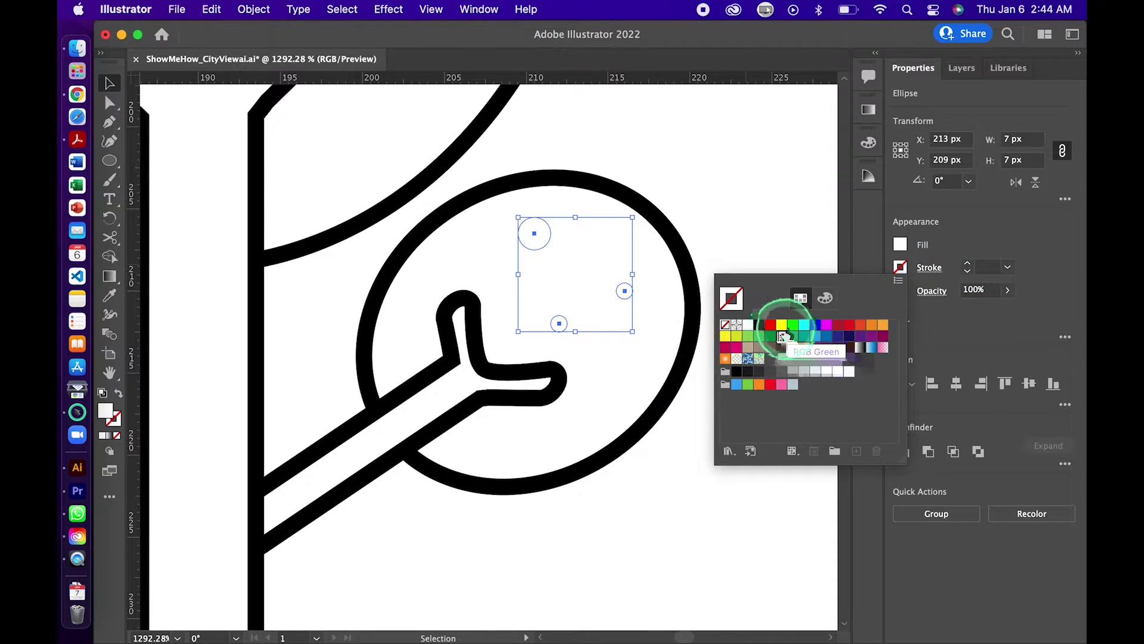
scroll(605, 531, down, 5)
Step: Set the stroke to None on the remaining small dots inside the big crown, then deselect
click(543, 264)
shift+click(513, 128)
shift+click(411, 190)
shift+click(305, 205)
scroll(319, 161, up, 2)
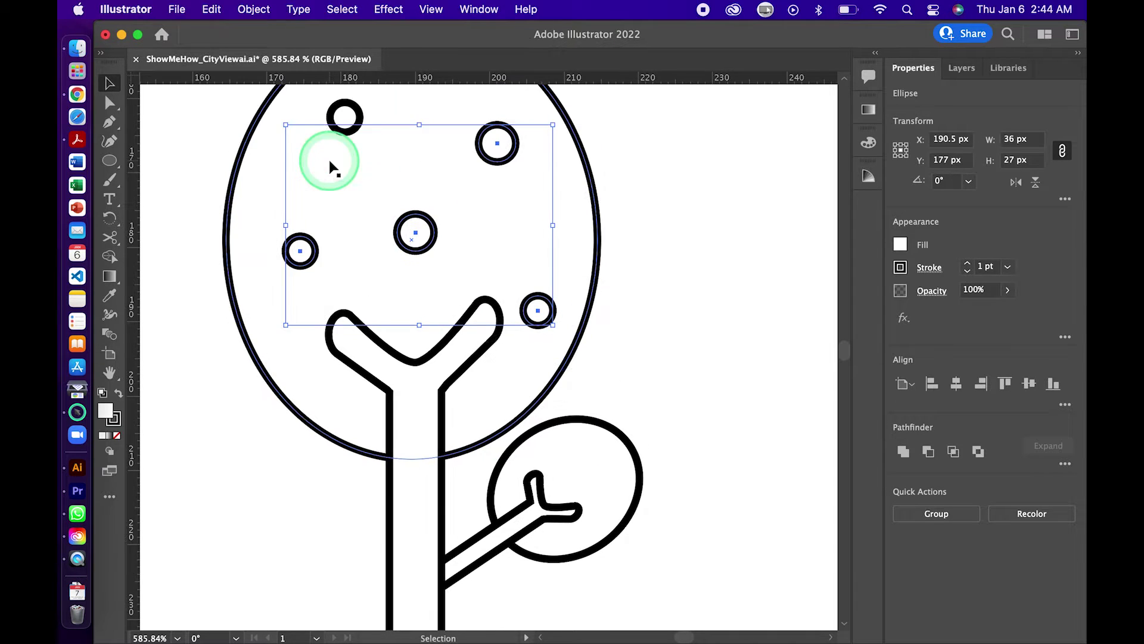
click(900, 267)
click(733, 301)
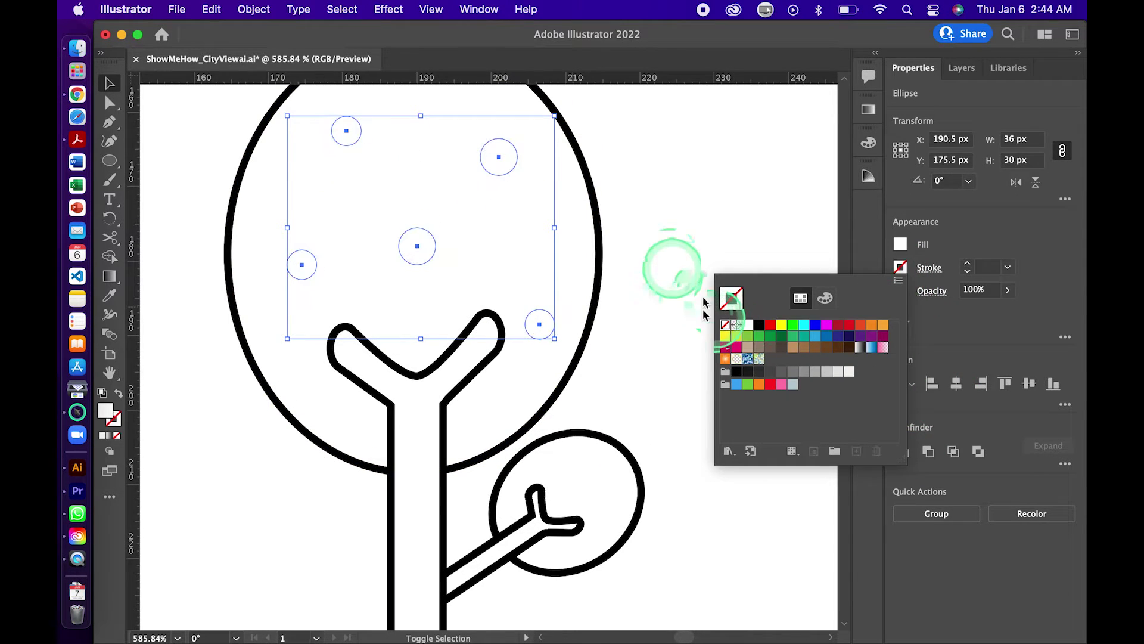
click(670, 259)
scroll(670, 286, down, 4)
click(469, 387)
scroll(469, 387, down, 3)
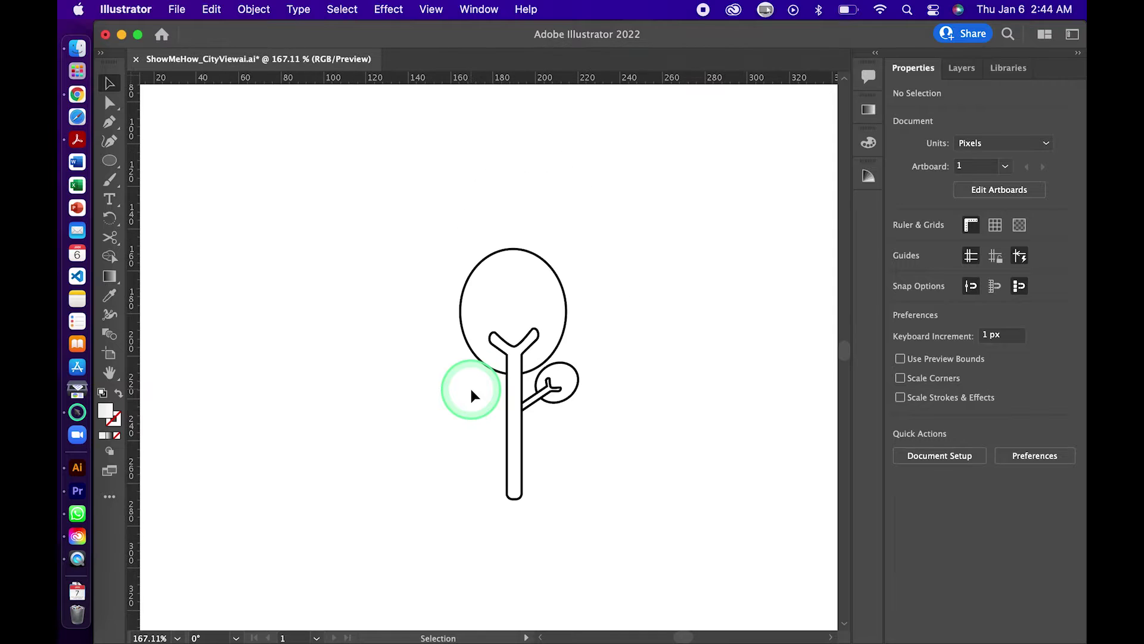
click(489, 340)
Step: Use the Eyedropper to fill the big crown ellipse with #8FD9A8 green from the palette
double_click(106, 410)
click(752, 262)
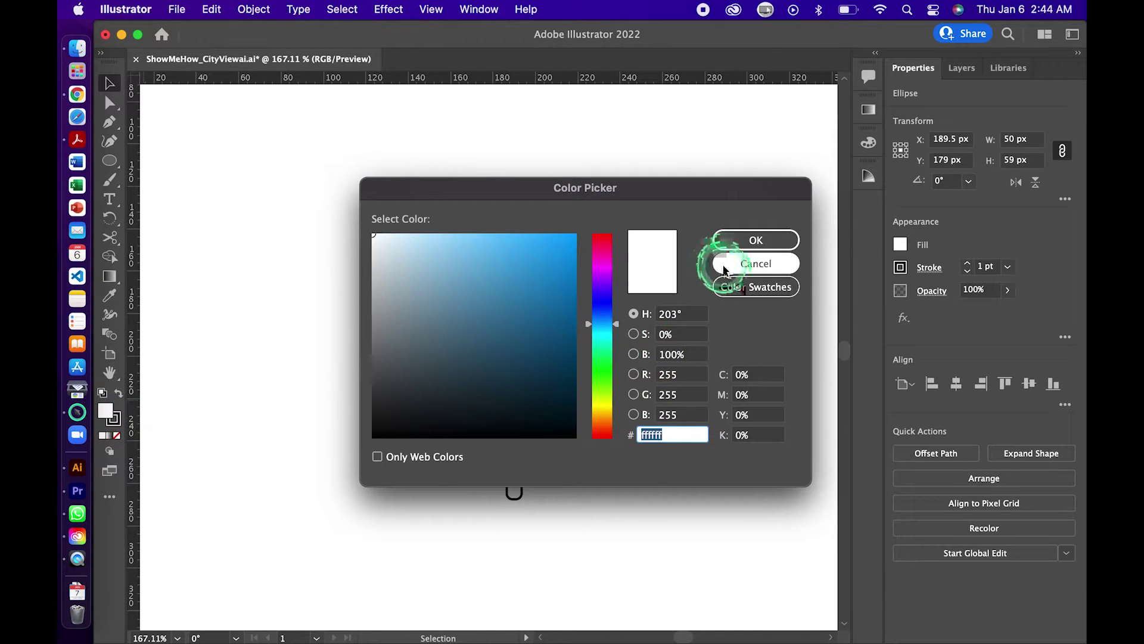
scroll(281, 319, down, 2)
scroll(281, 314, down, 5)
scroll(281, 314, up, 5)
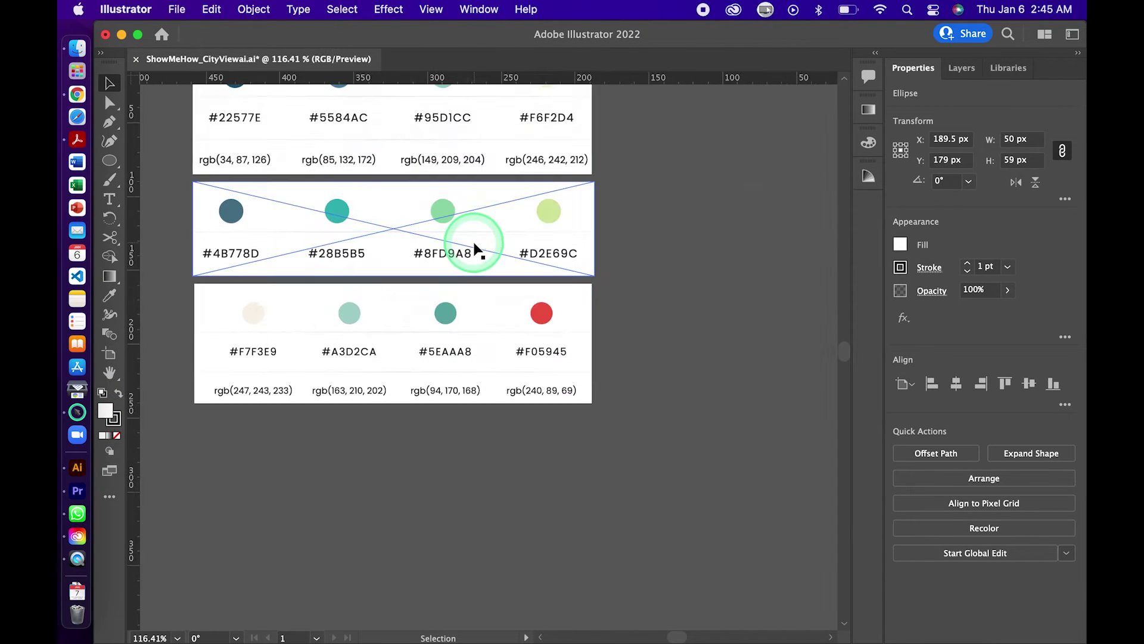
scroll(475, 246, up, 3)
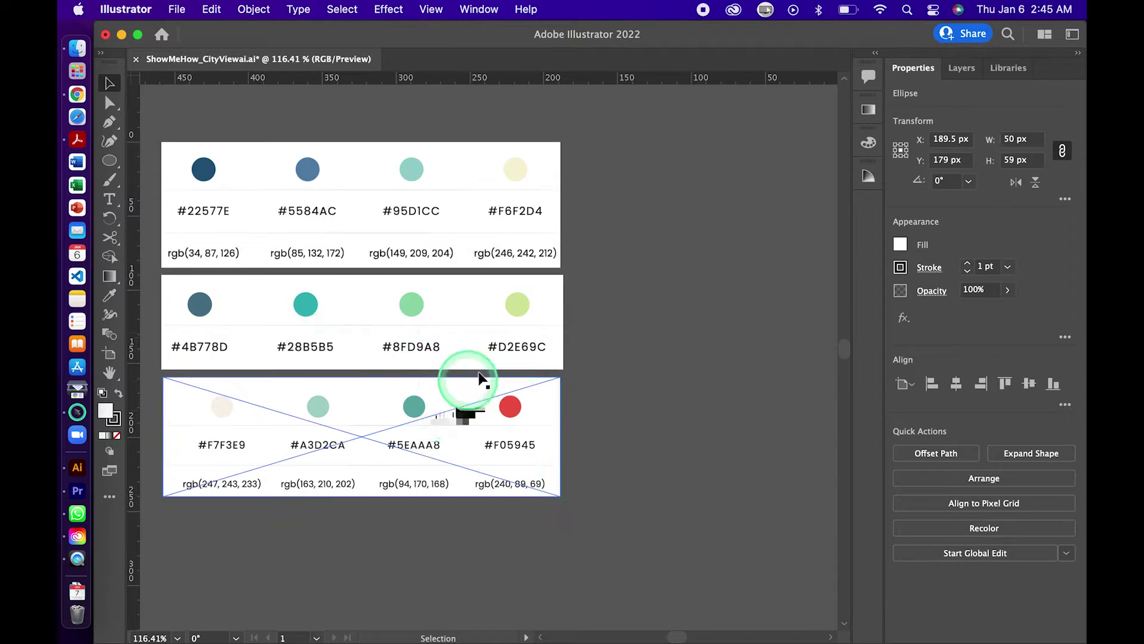
click(413, 349)
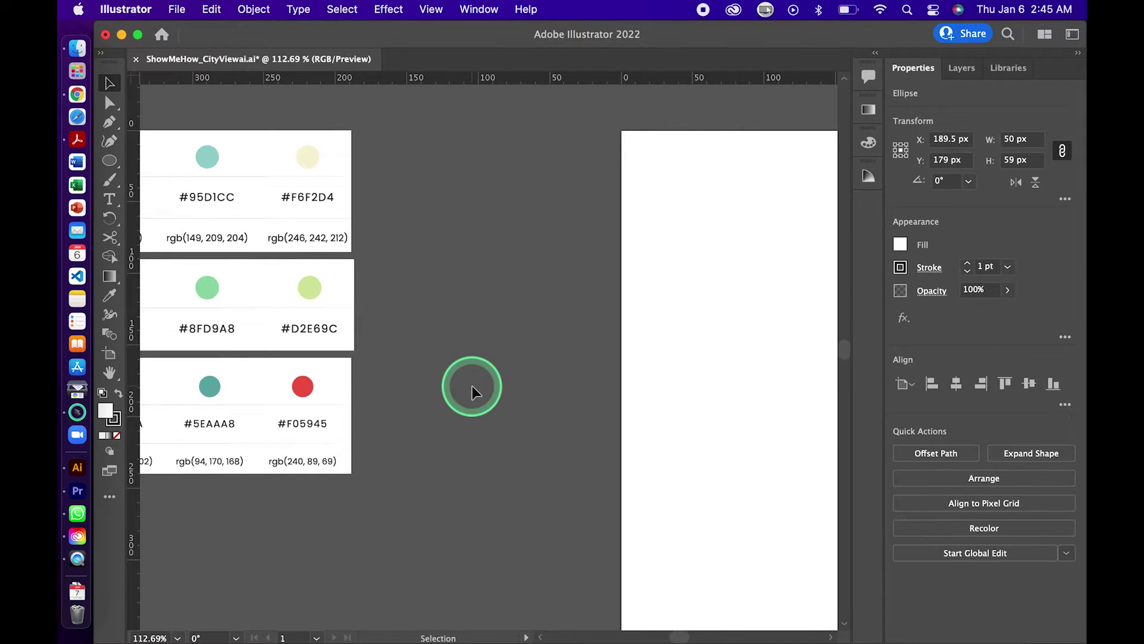
click(109, 295)
click(200, 289)
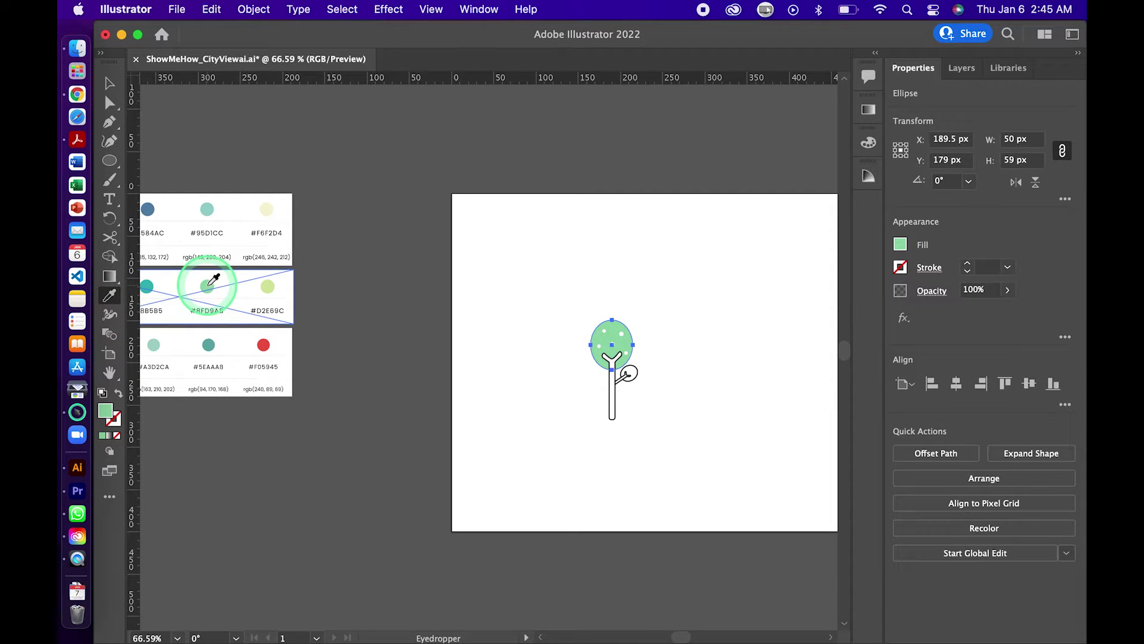
Step: Shift the crown fill to lime green and nudge the small crown circle along the branch
double_click(105, 410)
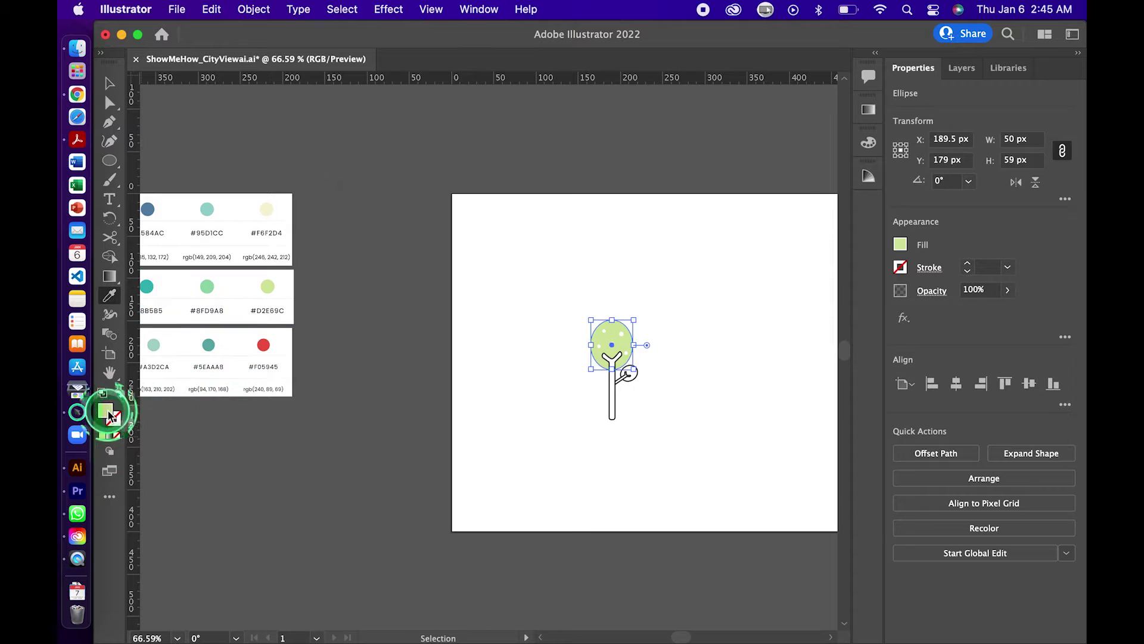
drag(480, 373, 497, 257)
click(730, 238)
drag(652, 411, 660, 441)
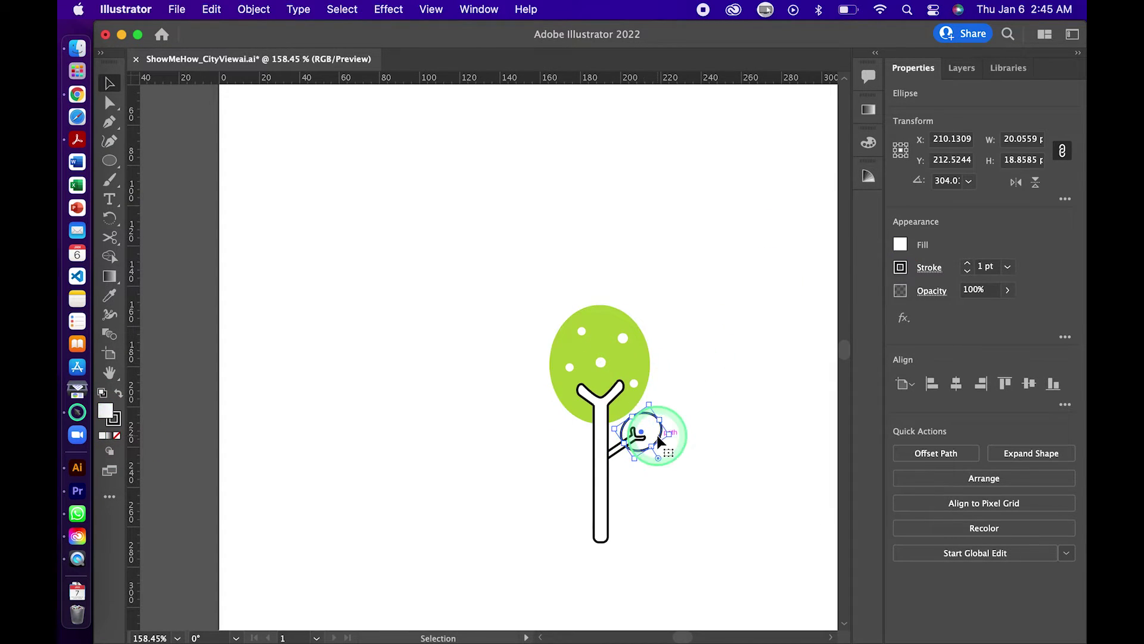
click(718, 438)
Step: Enlarge a tiny white dot on the small crown
scroll(606, 424, up, 5)
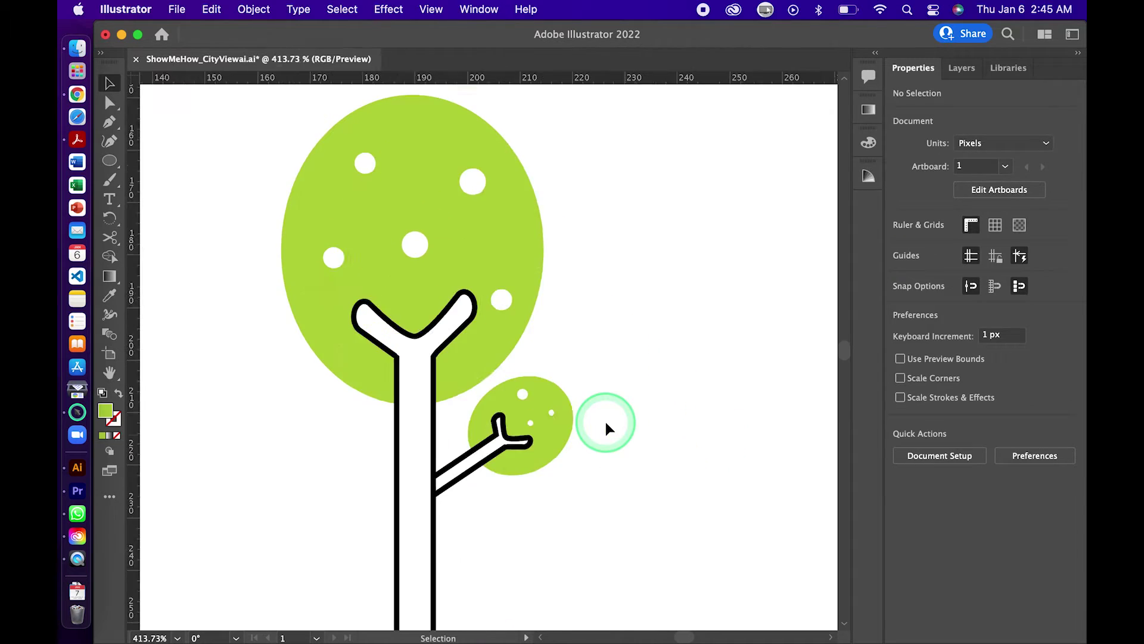
scroll(480, 401, up, 5)
click(477, 399)
drag(429, 424, 489, 439)
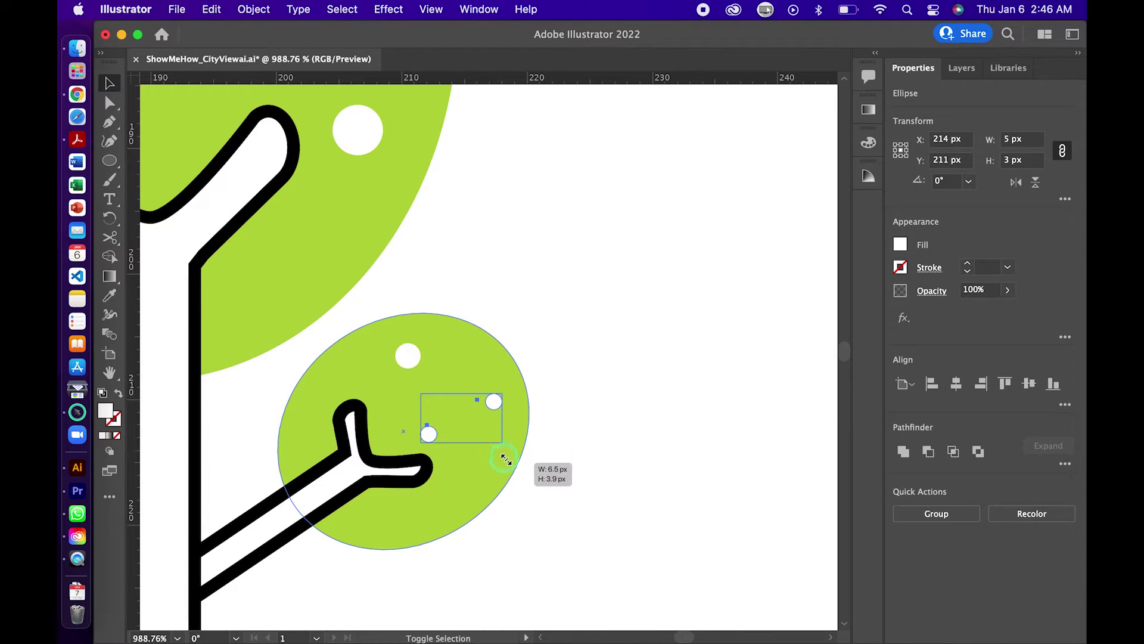
click(568, 456)
scroll(567, 456, down, 5)
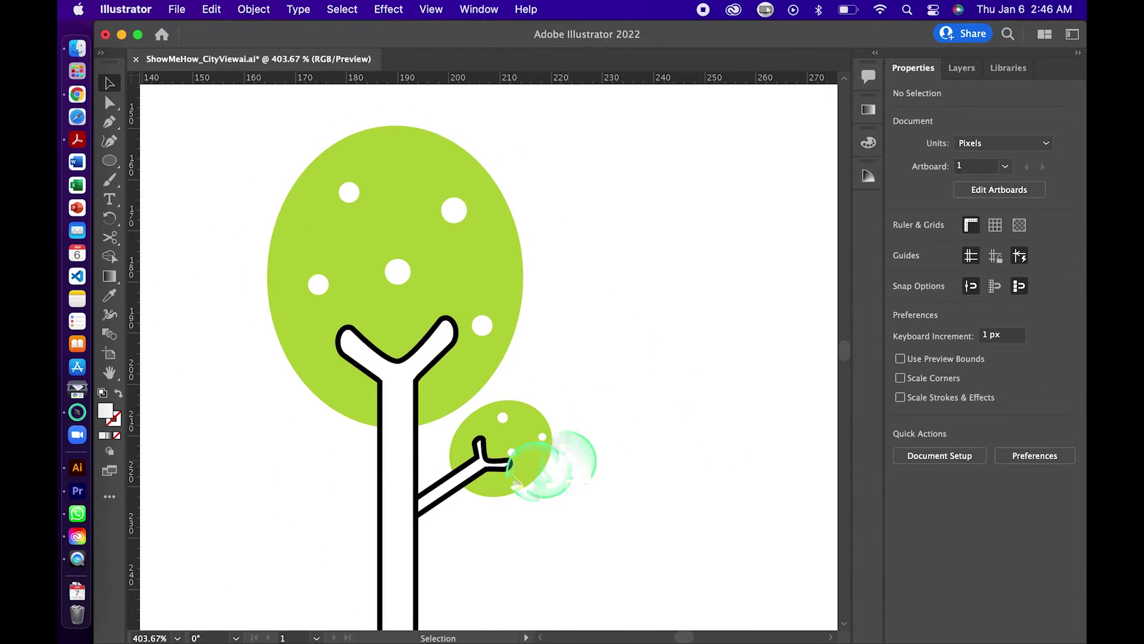
Step: Fill the trunk and branches dark brown with no stroke, then save
click(404, 446)
double_click(105, 410)
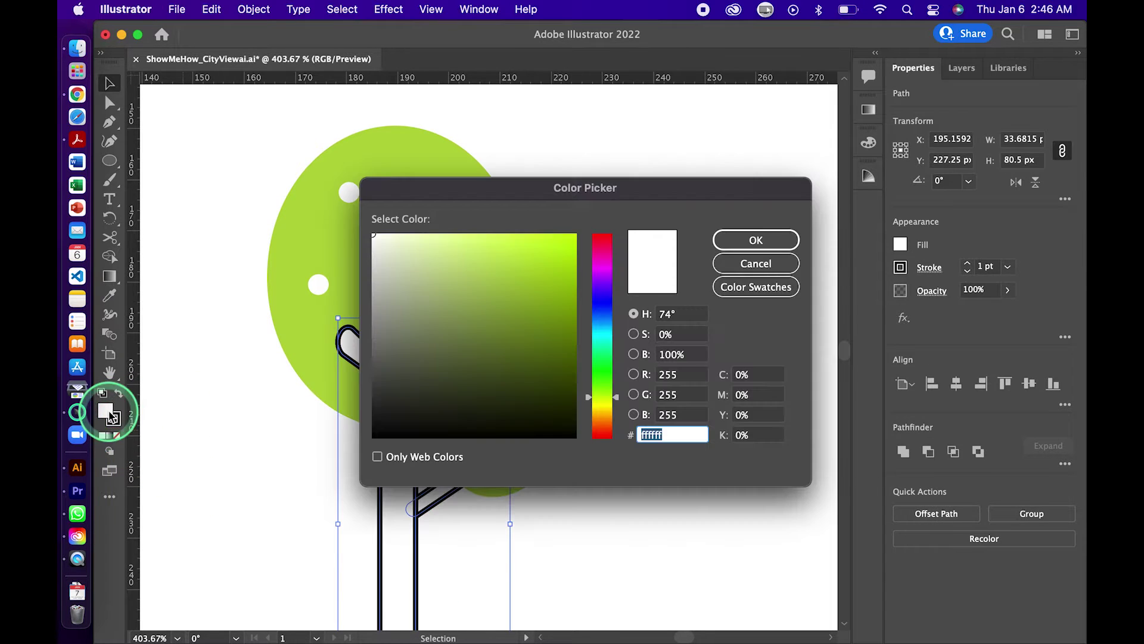
drag(589, 398, 590, 420)
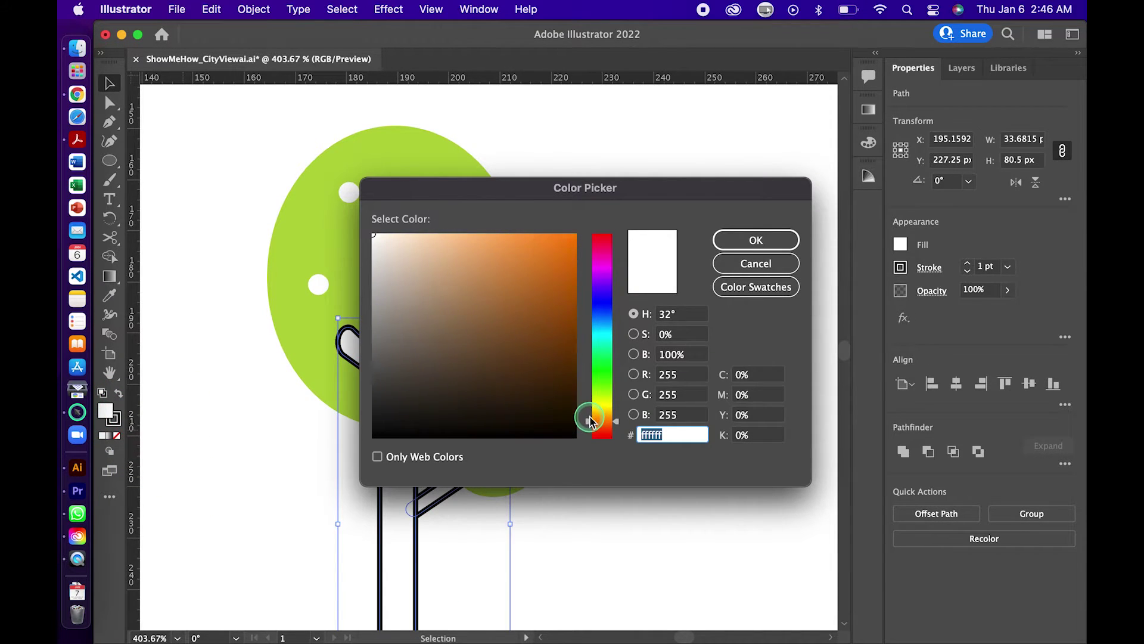
drag(577, 341, 573, 330)
key(Return)
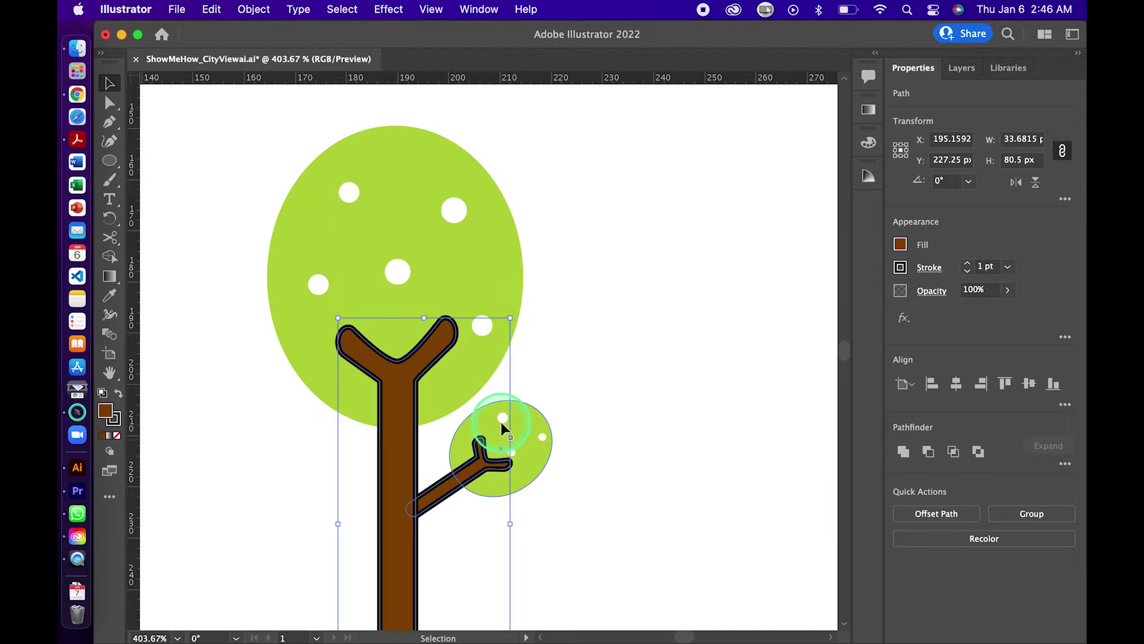
click(900, 267)
click(718, 322)
click(639, 359)
key(super+0)
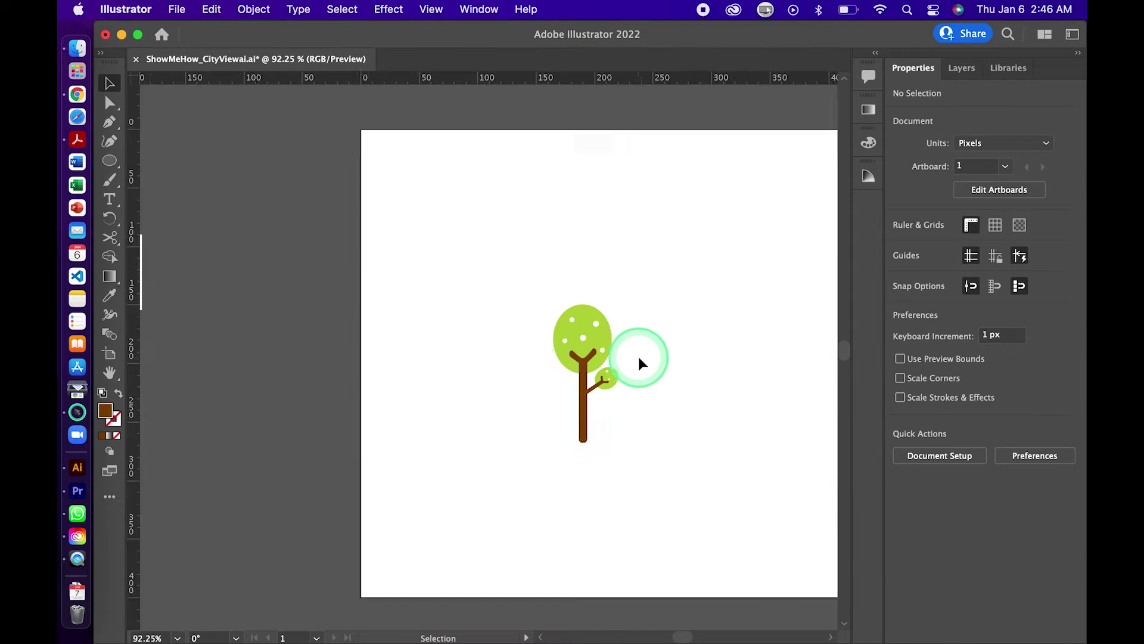
Step: Save, group all parts of the tree, and place copies of it to the right
key(super+s)
click(430, 241)
drag(516, 396, 510, 387)
right_click(477, 370)
click(503, 396)
mouse_move(479, 334)
mouse_down()
mouse_move(590, 338)
mouse_move(384, 275)
mouse_move(456, 245)
mouse_move(614, 252)
mouse_up()
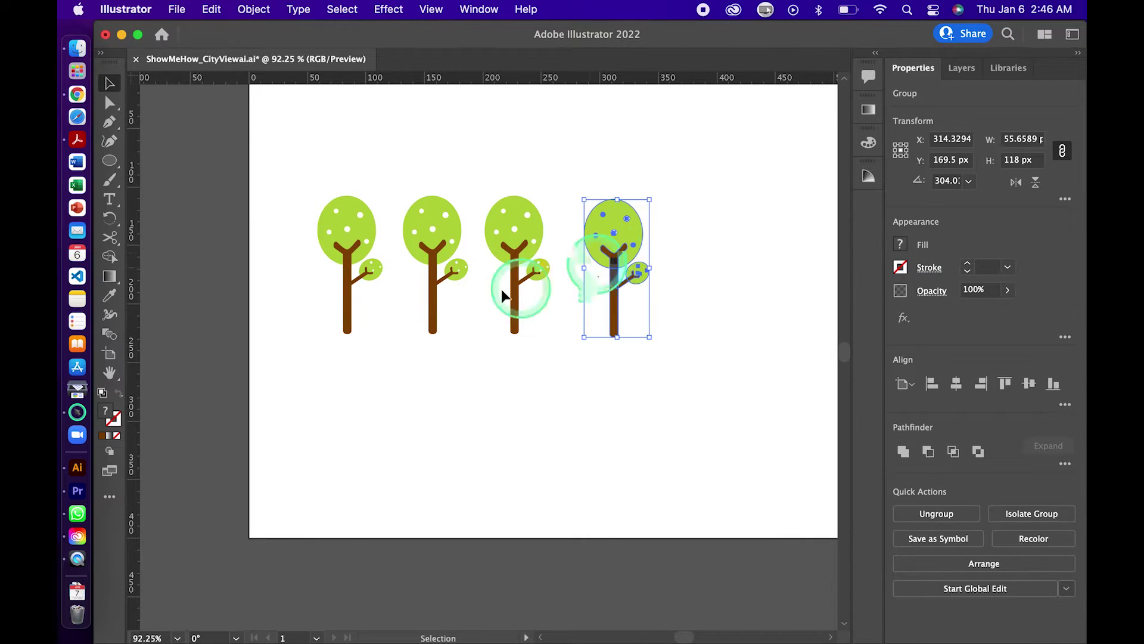
Step: Scale the second and third tree copies down to smaller sizes
scroll(337, 259, down, 2)
click(423, 215)
drag(416, 243, 413, 245)
click(420, 310)
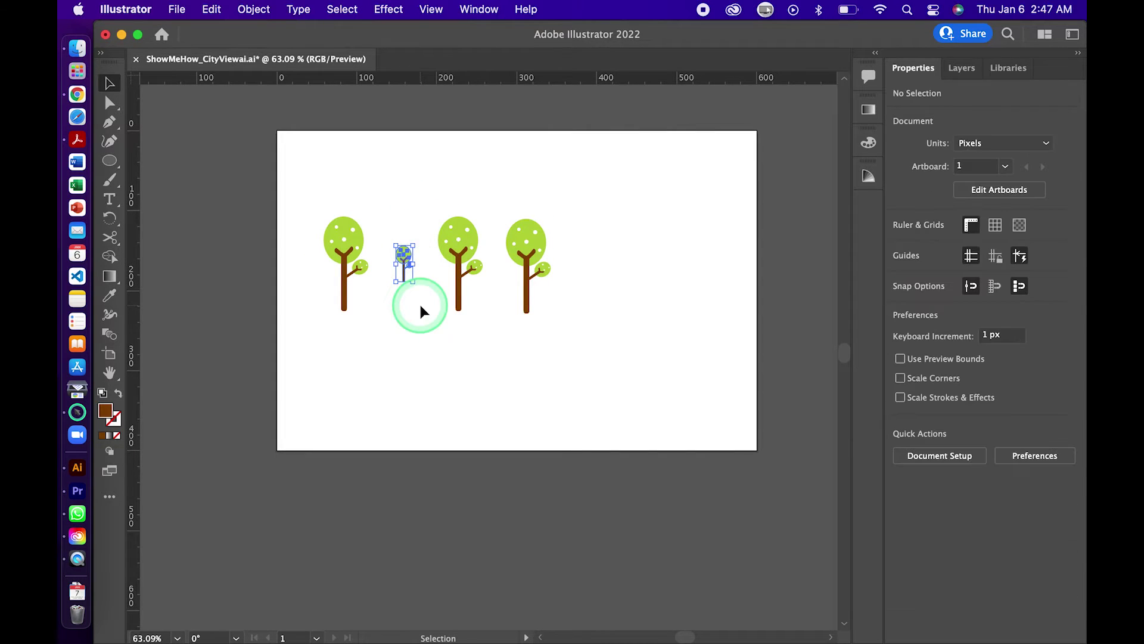
click(477, 236)
drag(483, 216, 477, 243)
scroll(473, 227, up, 5)
click(619, 252)
Step: Enter the first tree's group in isolation mode and select its crown
scroll(620, 253, down, 5)
click(351, 295)
double_click(352, 295)
scroll(270, 256, up, 3)
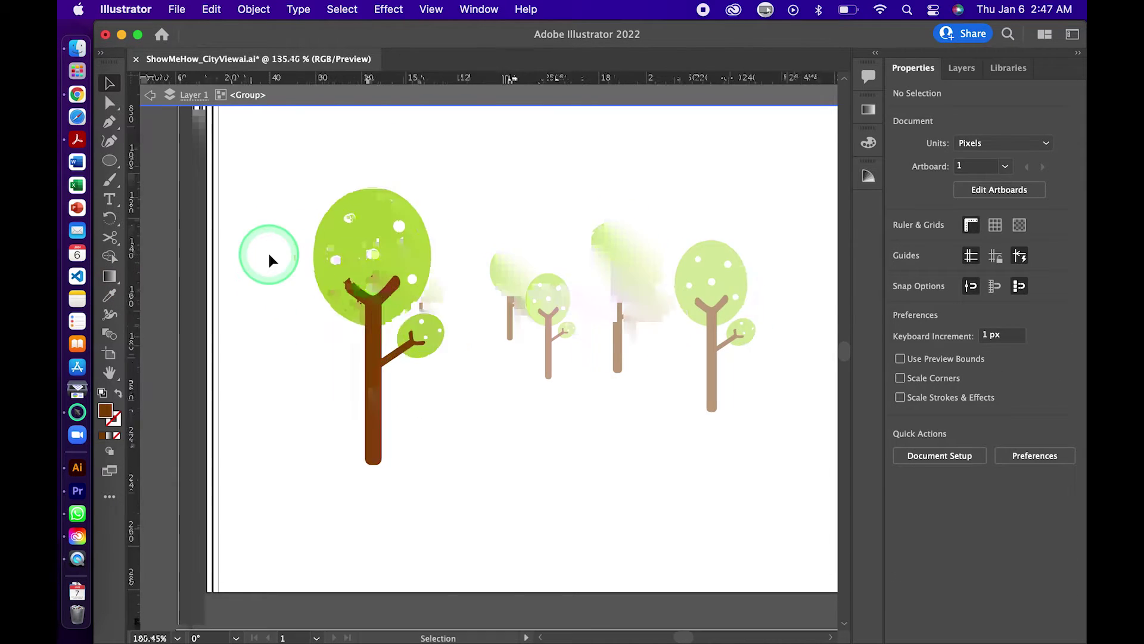
click(381, 256)
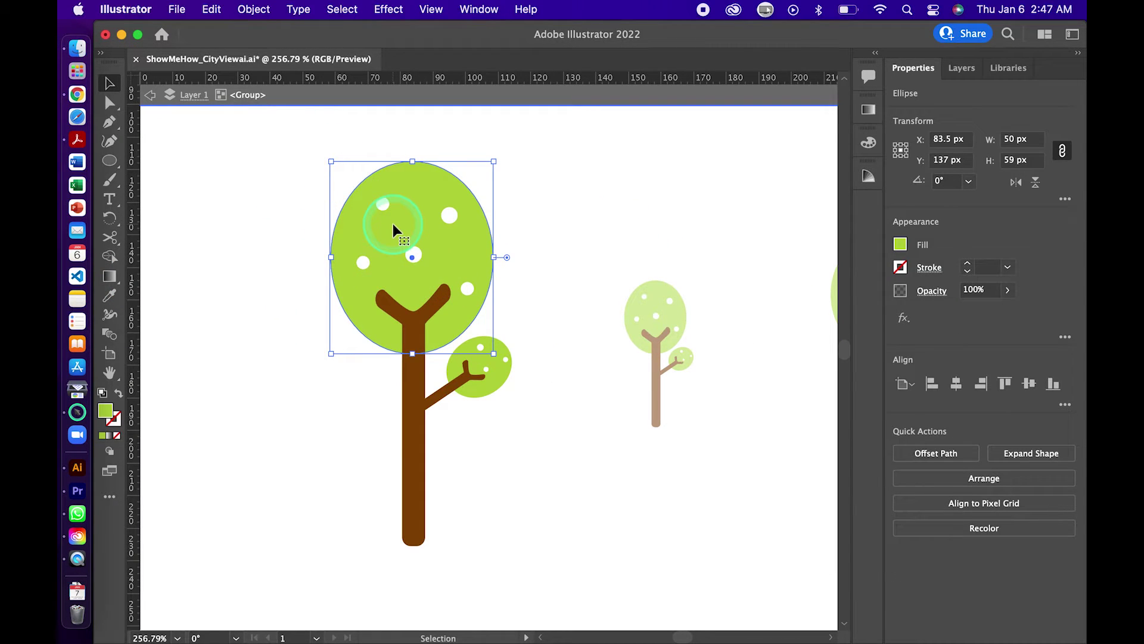
Step: Draw a large ellipse overlapping the crown's right side and Divide them with Pathfinder
click(109, 161)
drag(371, 410, 600, 191)
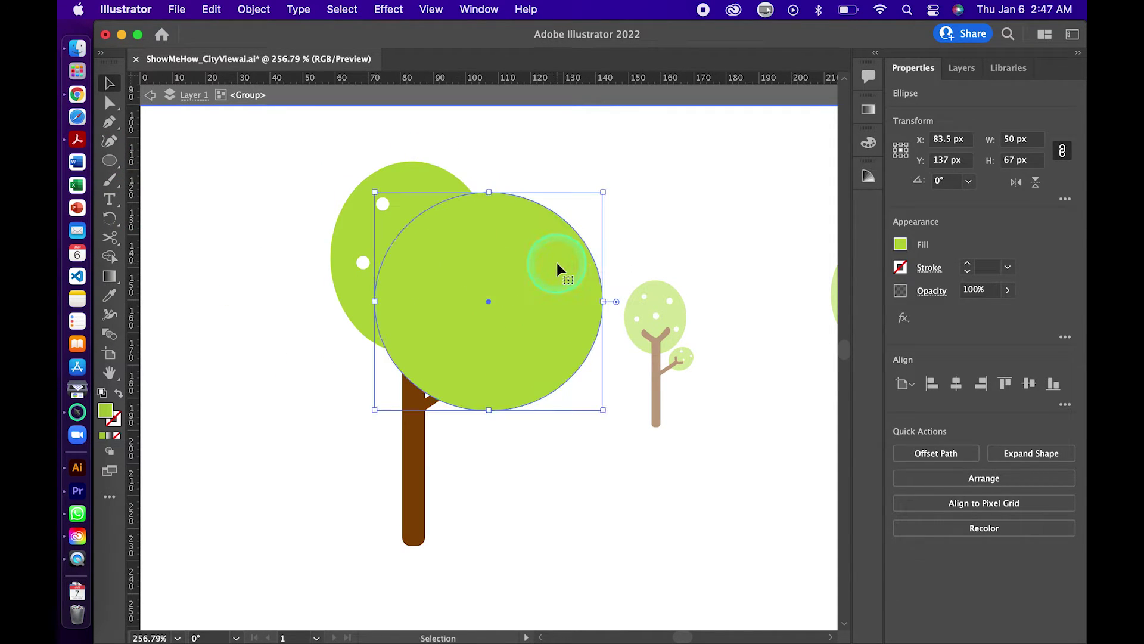
shift+click(439, 179)
click(1065, 466)
click(897, 537)
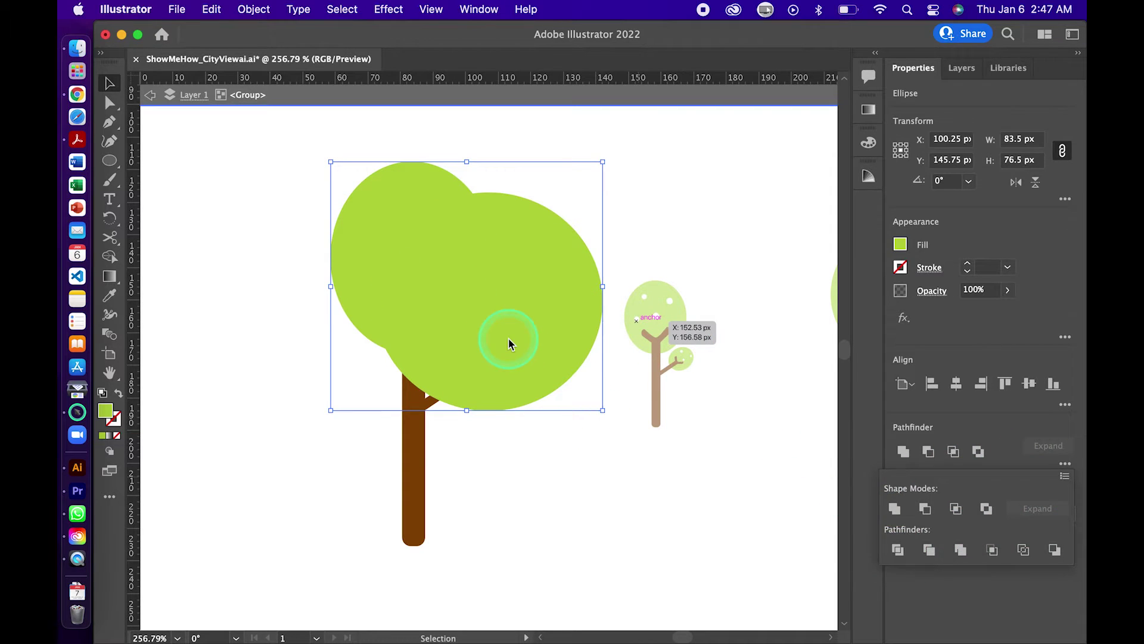
Step: Ungroup the pieces, delete the outer right piece, and send the overlap behind the branches
right_click(509, 338)
click(543, 488)
click(521, 354)
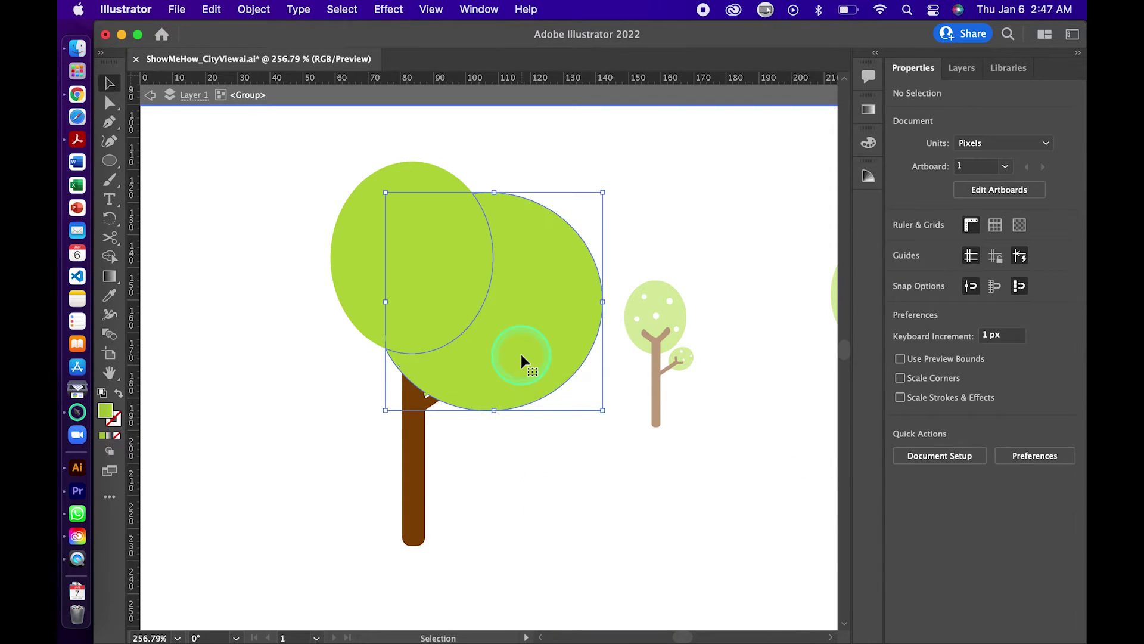
key(Delete)
click(459, 290)
key(super+shift+bracketleft)
click(528, 281)
Step: Fill the overlap piece with the darker green #8ca523
click(456, 274)
double_click(106, 410)
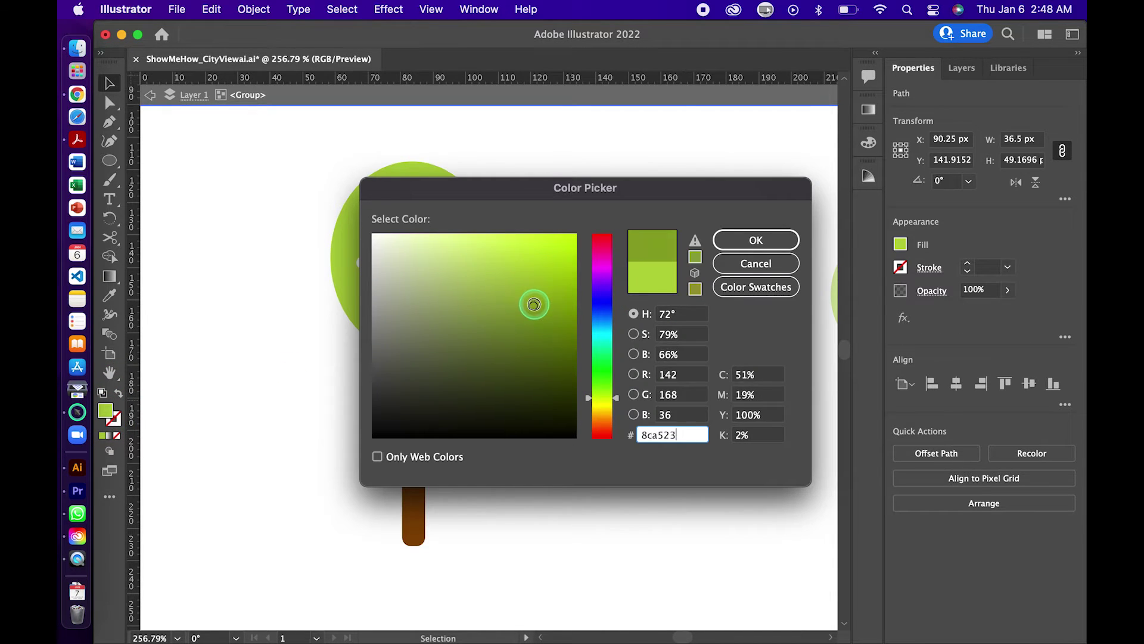
key(Return)
click(630, 203)
scroll(630, 203, down, 3)
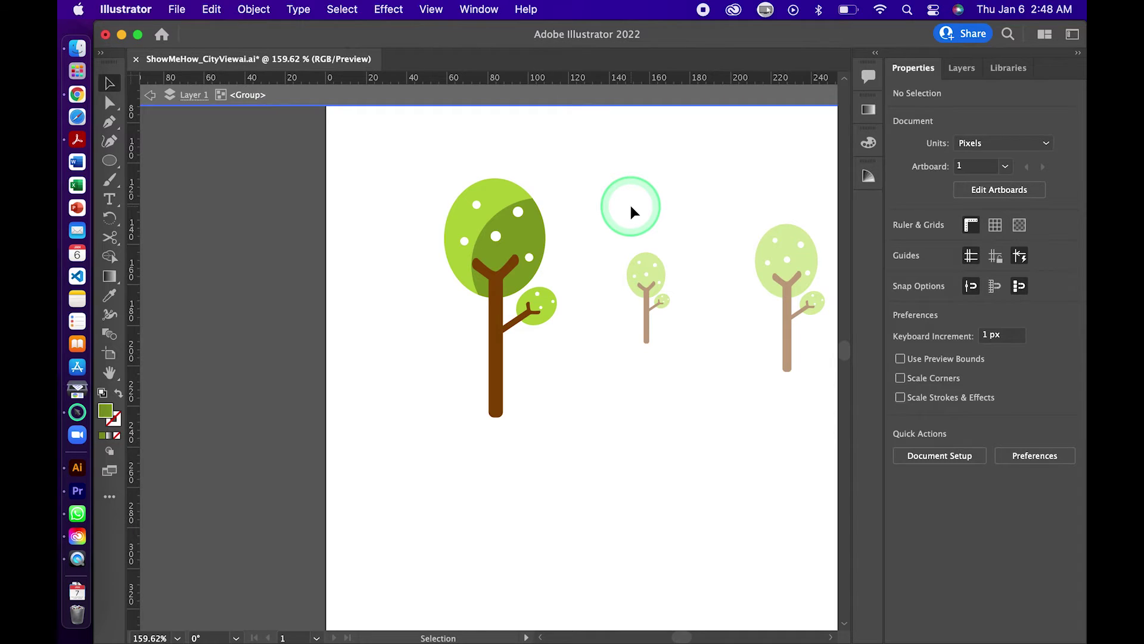
scroll(588, 298, up, 3)
Step: Undo the recolour and divide, reposition the large circle, and Divide the crown circles again
key(super+z)
key(super+z)
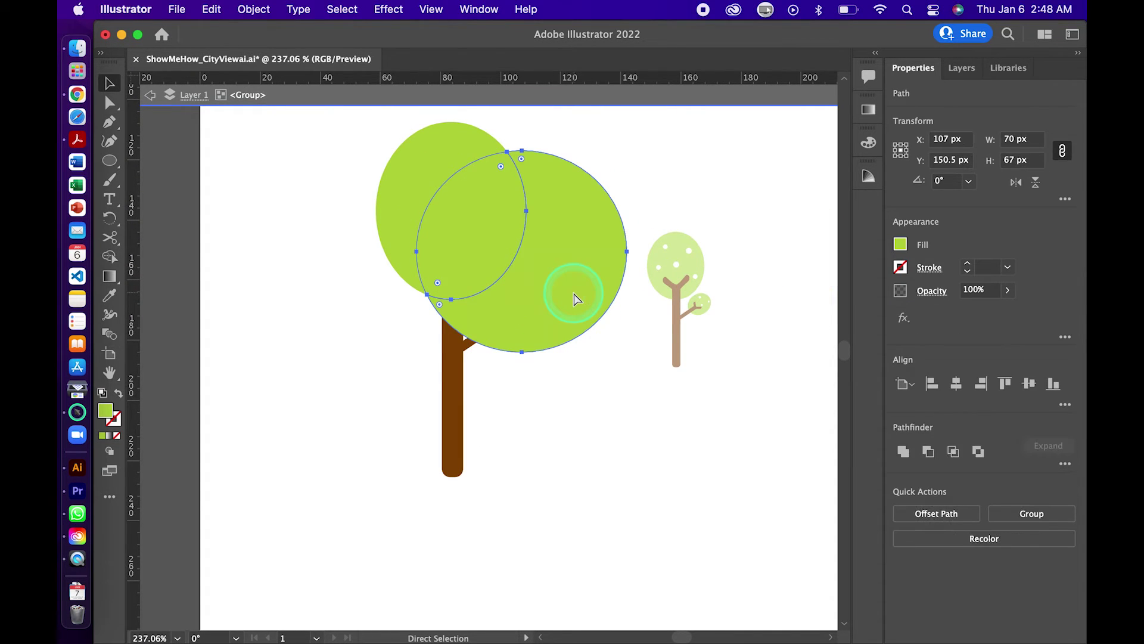
key(super+z)
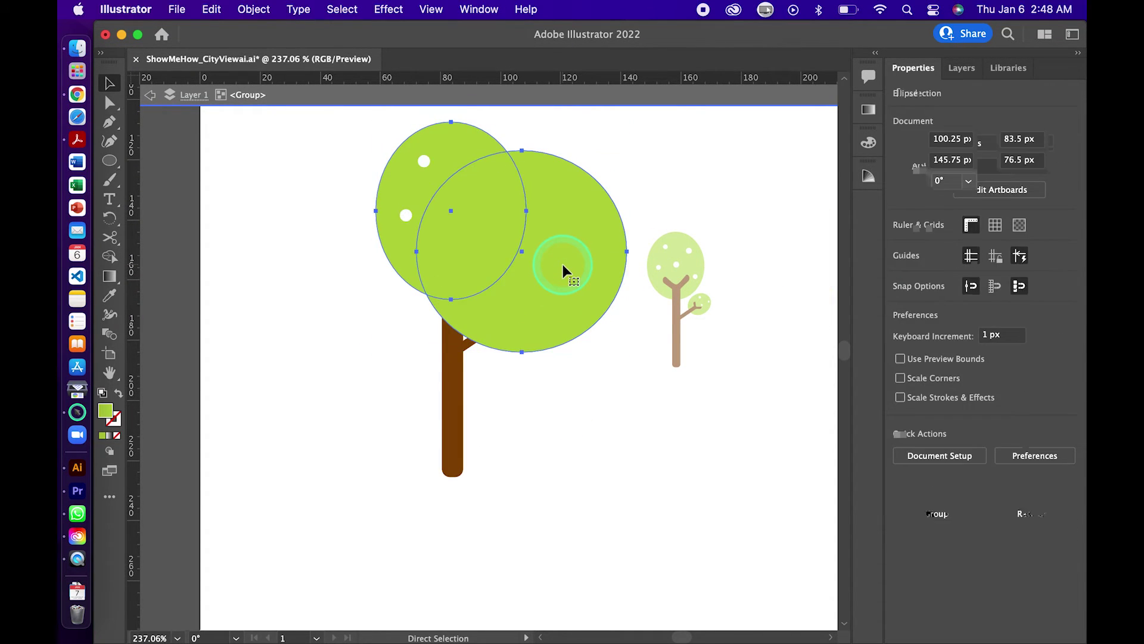
mouse_move(562, 264)
mouse_down()
mouse_move(596, 247)
mouse_move(599, 275)
mouse_up()
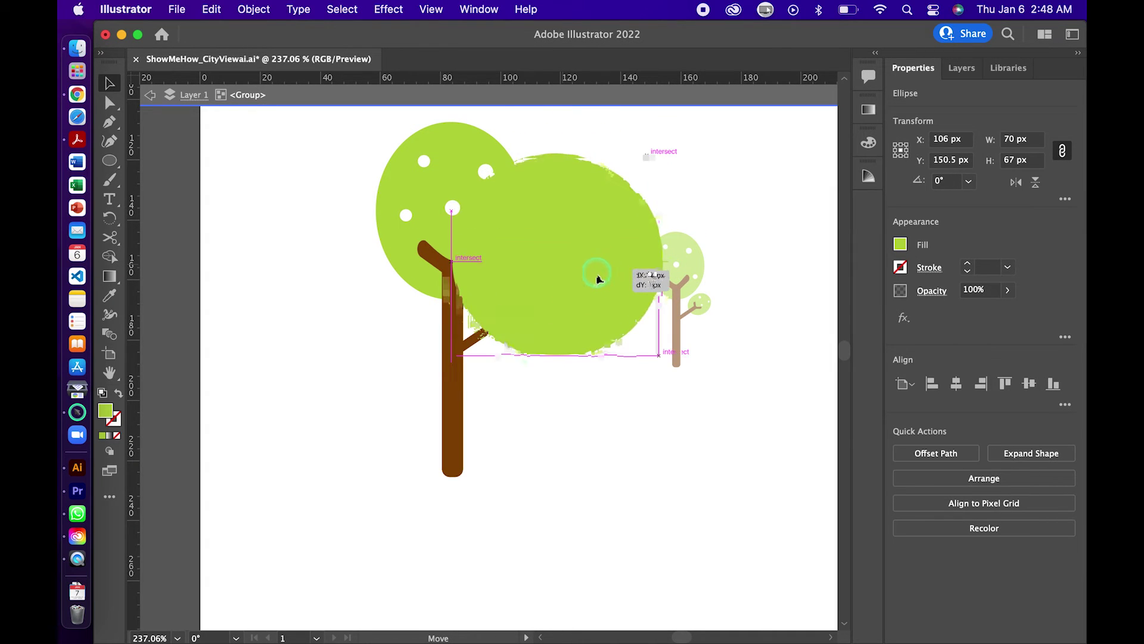
click(620, 269)
click(1065, 463)
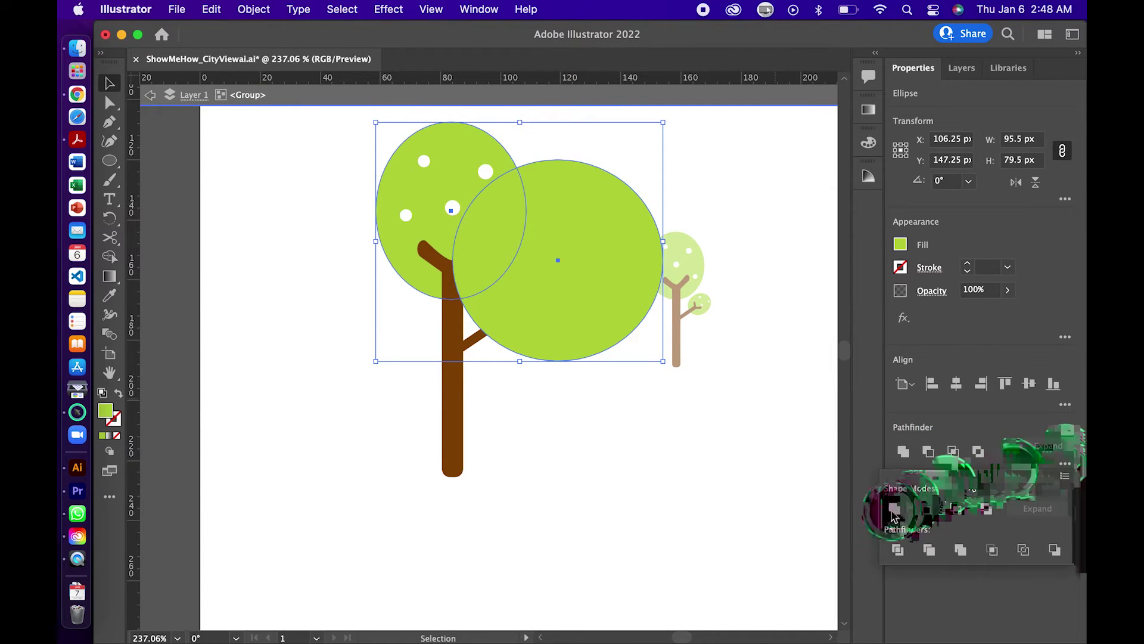
click(899, 542)
Step: Ungroup, delete the extra right crown piece, and fill the lens shape darker green
right_click(574, 268)
click(623, 444)
click(578, 302)
key(Delete)
click(504, 242)
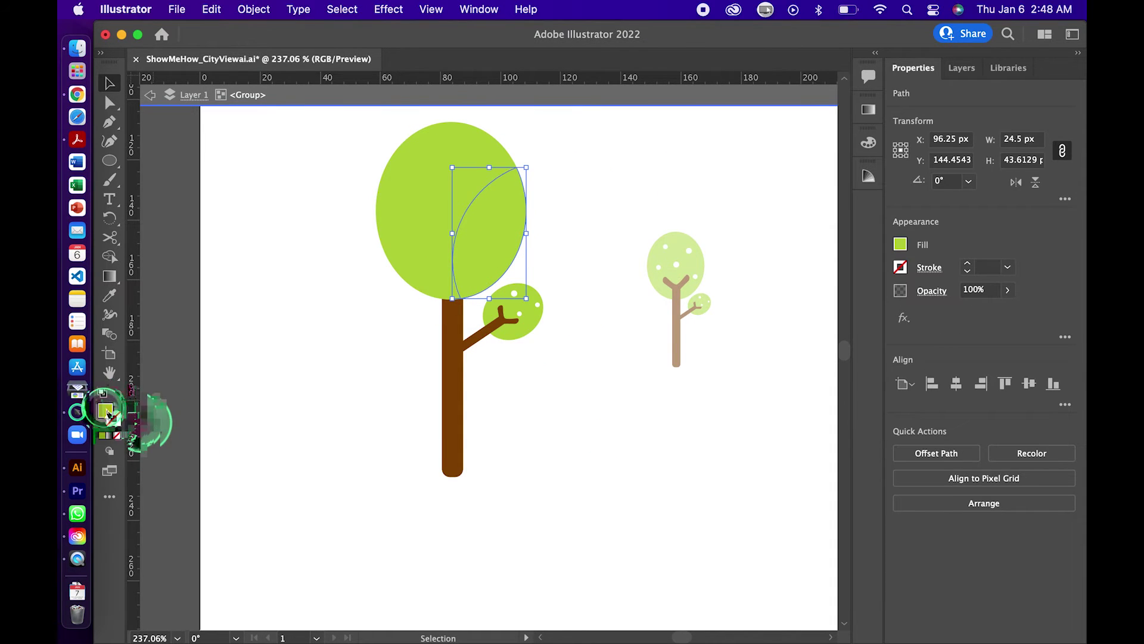
double_click(108, 411)
click(554, 299)
click(756, 241)
Step: Drag a copy of the dark green lens toward the small crown
shift+click(500, 241)
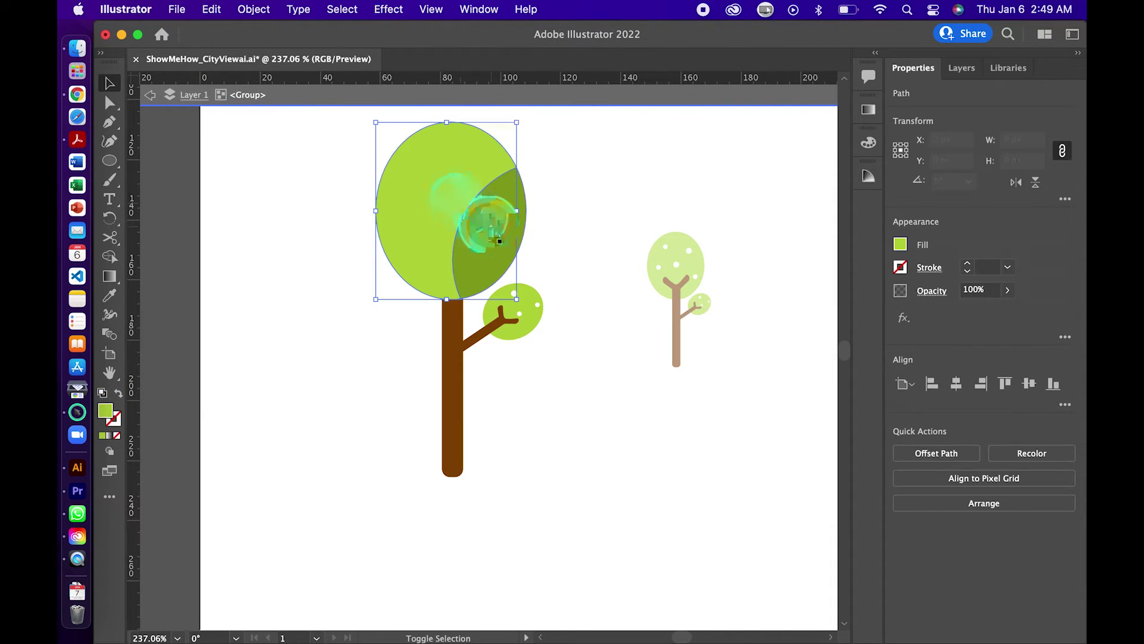
click(637, 181)
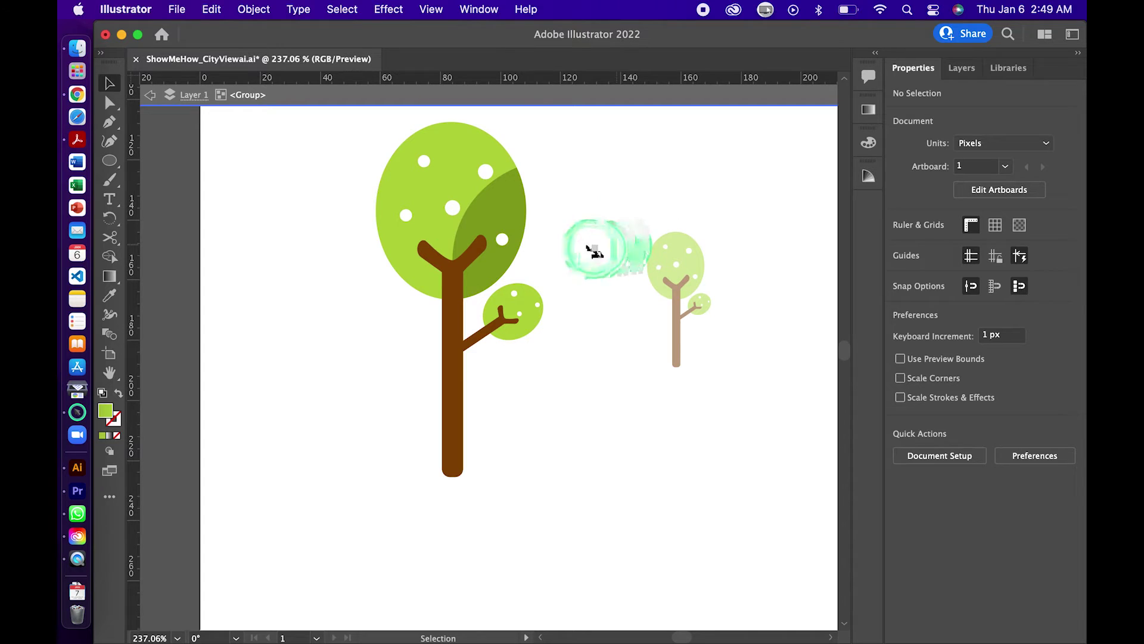
click(510, 262)
drag(510, 263, 556, 359)
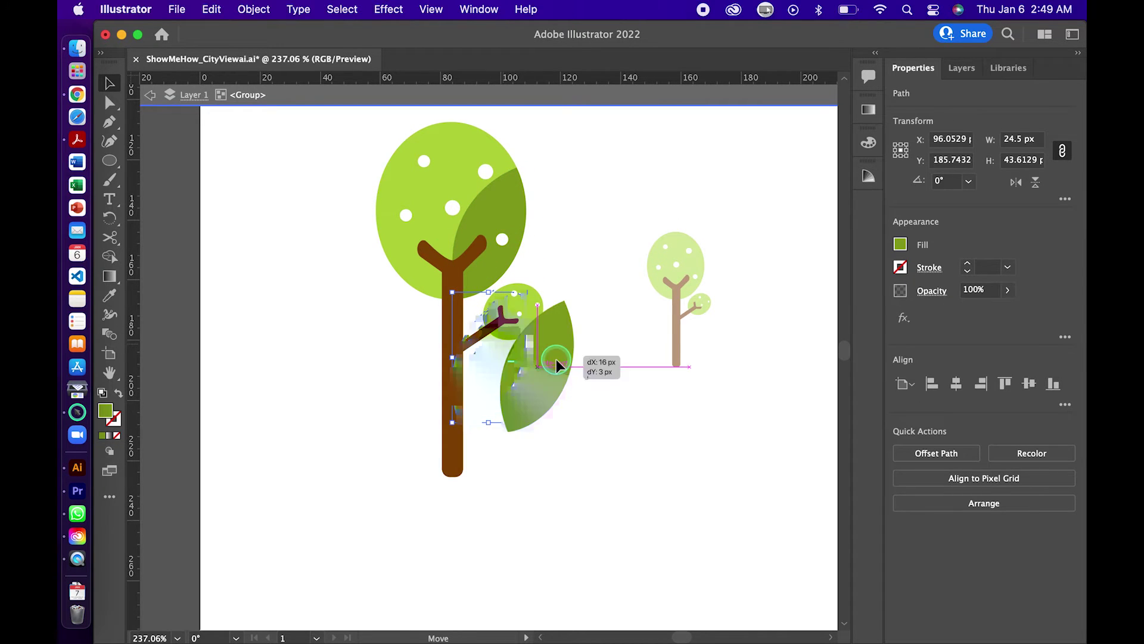
Step: Drop the lens copy over the small crown and rotate it along the branch
scroll(476, 307, up, 5)
drag(476, 307, 476, 307)
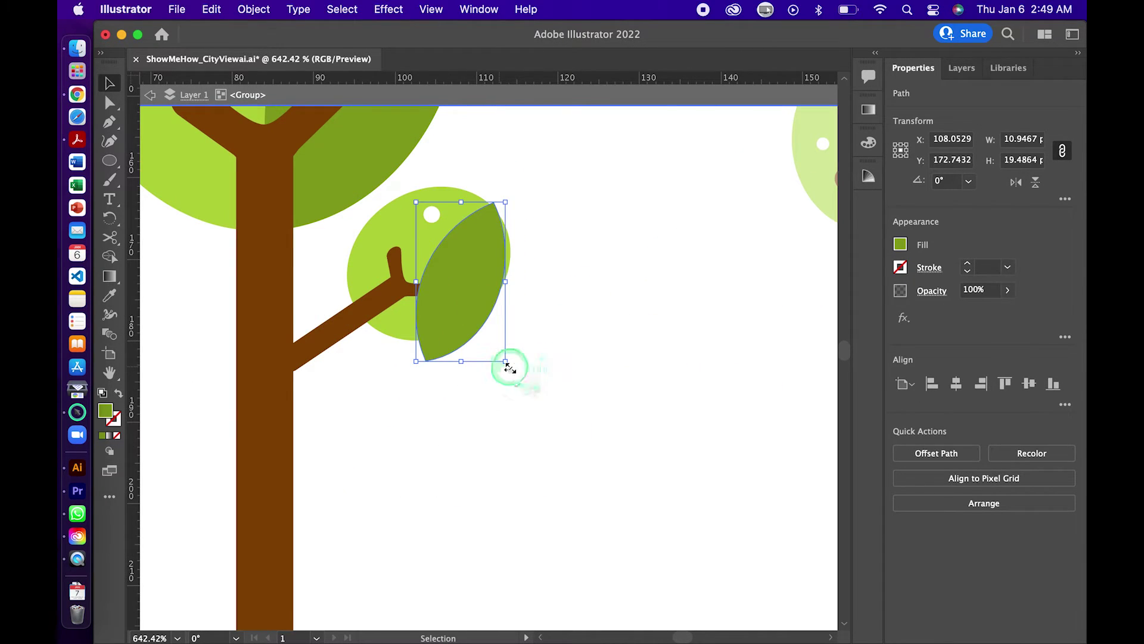
mouse_move(512, 371)
mouse_down()
mouse_move(453, 310)
mouse_move(468, 369)
mouse_up()
Step: Divide the lens with the small circle, ungroup, and delete the leaf parts outside it
shift+click(501, 304)
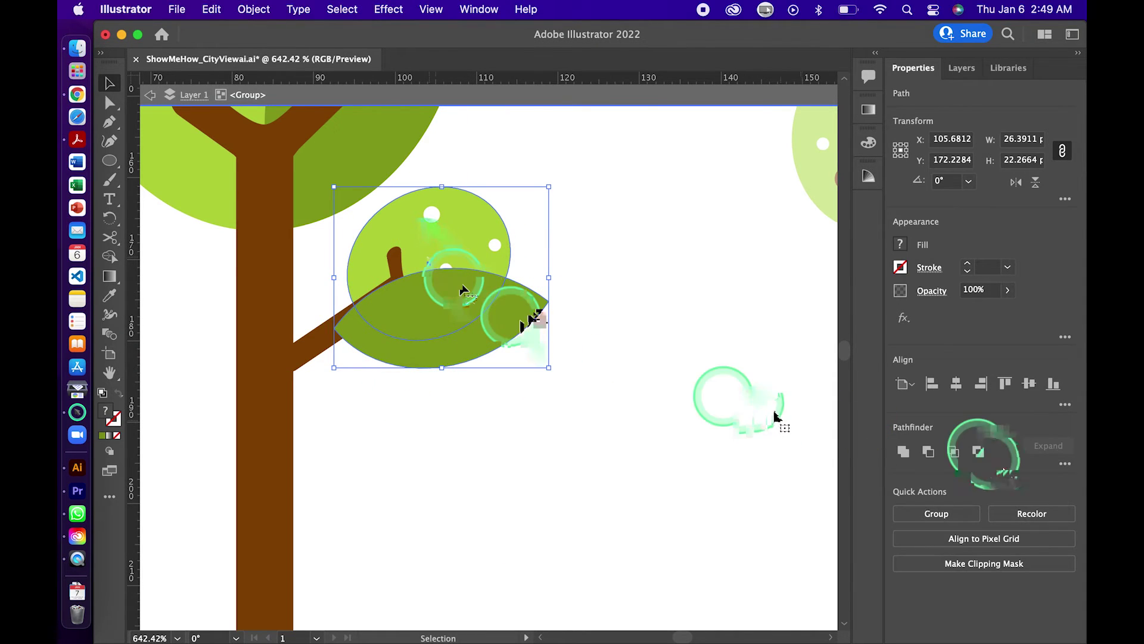
click(932, 511)
right_click(445, 325)
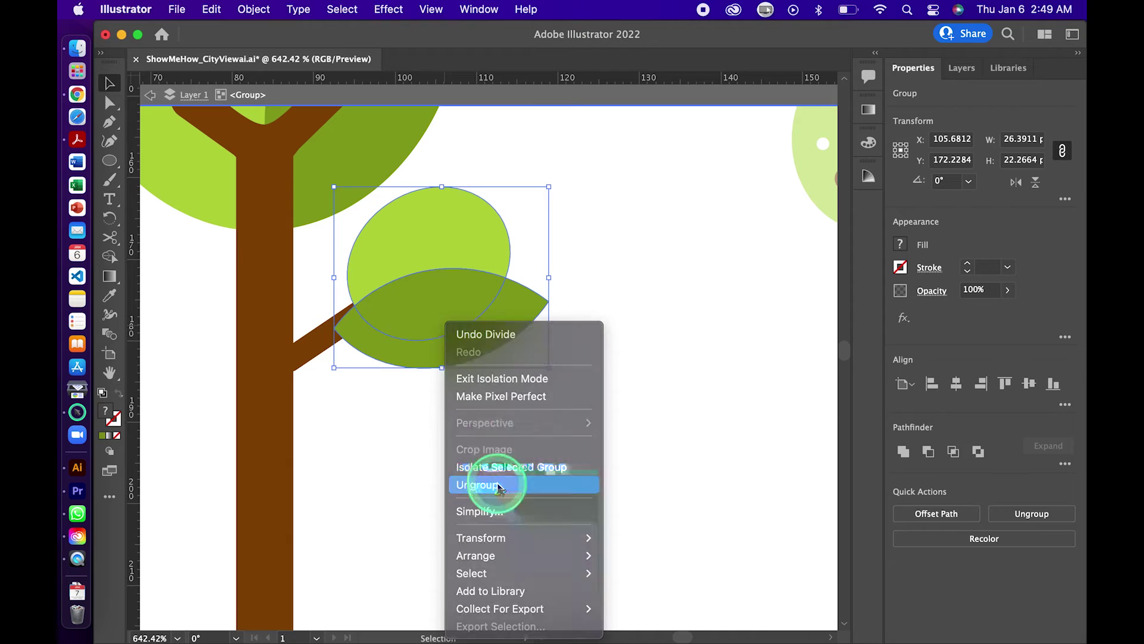
click(530, 471)
click(465, 339)
key(Delete)
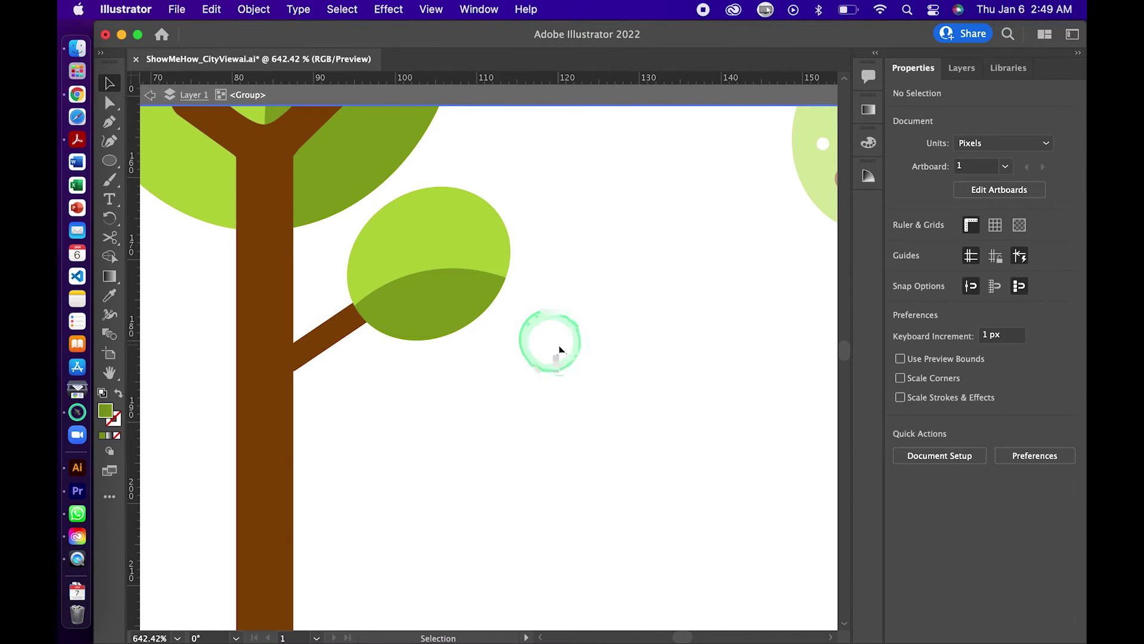
click(440, 215)
click(444, 330)
Step: Delete the old tree copies on the right
click(431, 223)
click(541, 364)
scroll(541, 363, down, 5)
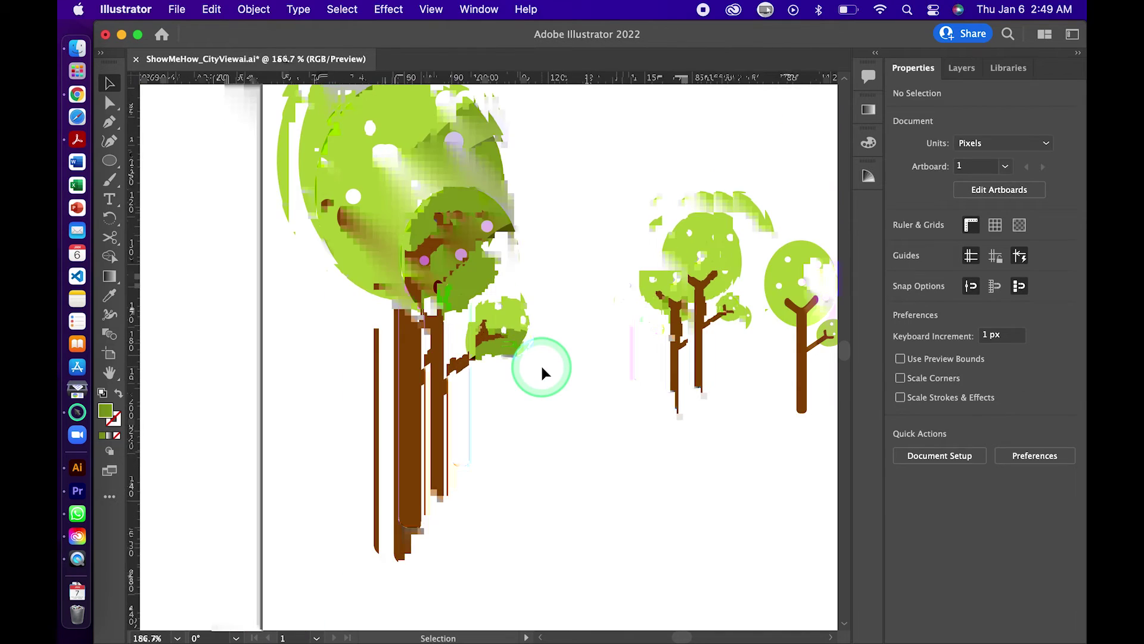
scroll(542, 363, down, 3)
drag(568, 302, 819, 452)
key(Delete)
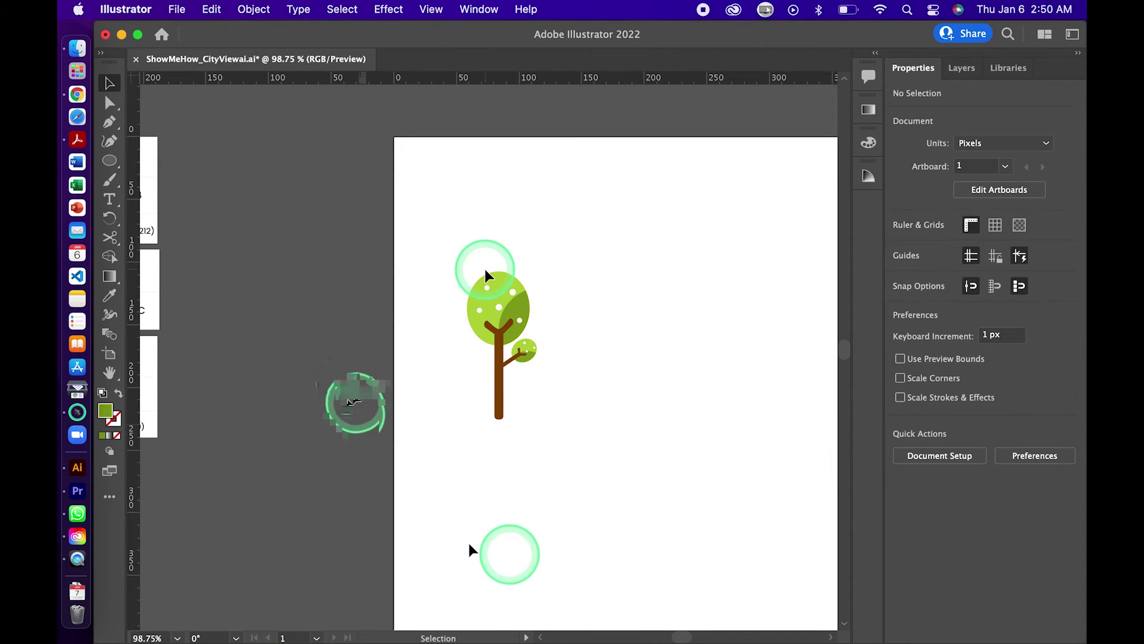
Step: Duplicate the finished two-tone tree to the right and shrink the second copy
scroll(485, 270, right, 2)
drag(423, 256, 497, 413)
drag(462, 316, 817, 340)
click(593, 324)
scroll(593, 325, up, 3)
mouse_move(652, 199)
mouse_down()
mouse_move(581, 356)
mouse_move(571, 353)
mouse_up()
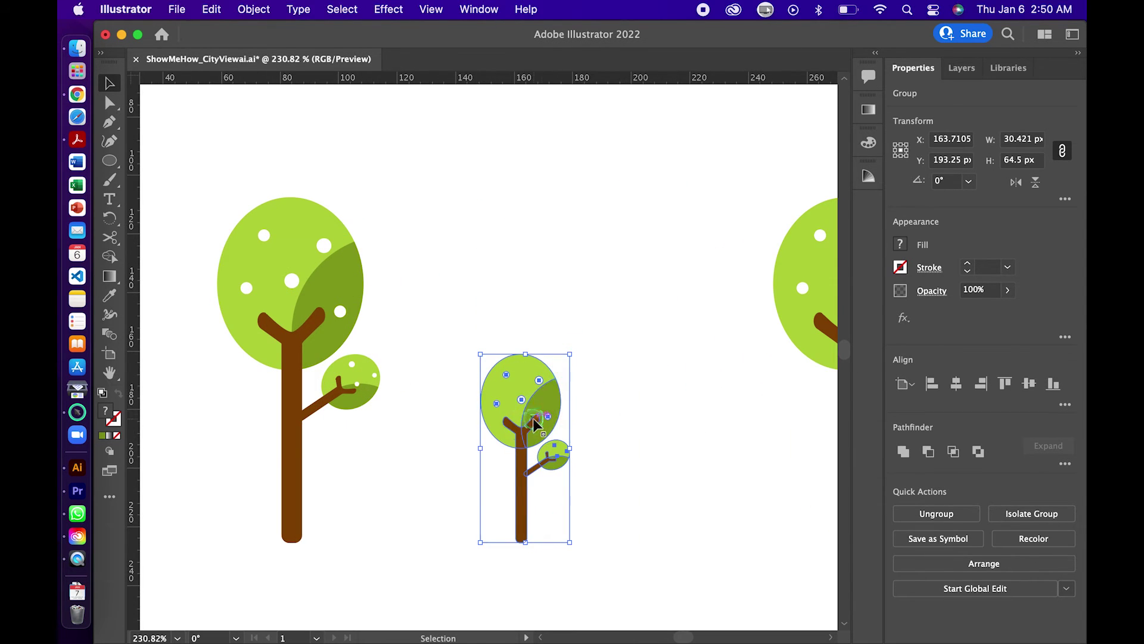
Step: Move the right tree copy into the row and flip it horizontally
scroll(659, 358, right, 3)
drag(724, 328, 569, 327)
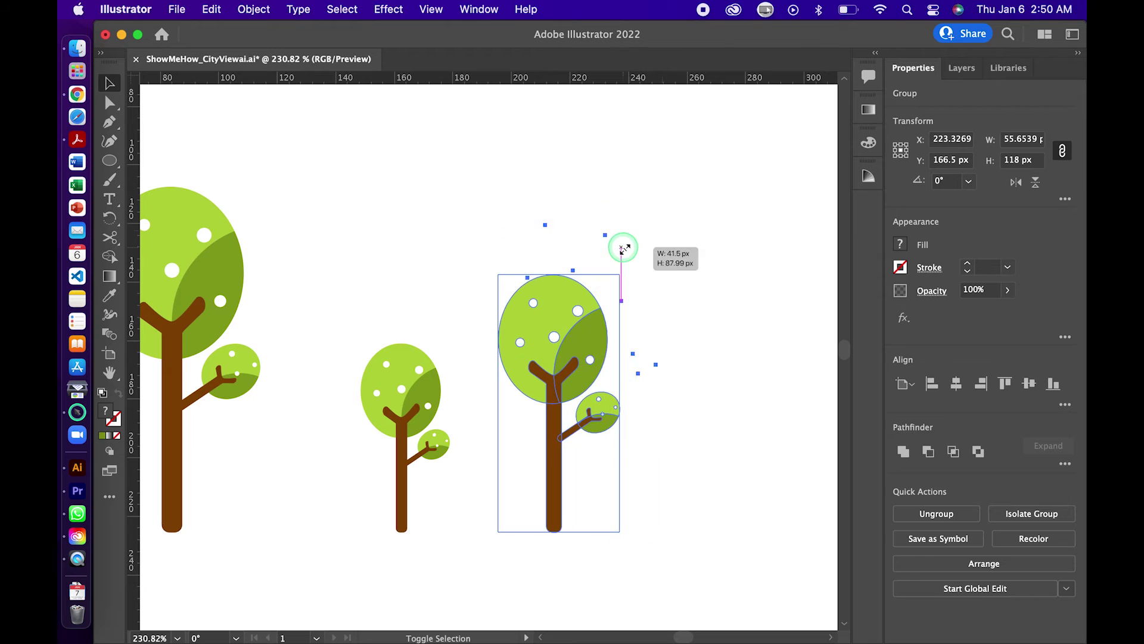
scroll(631, 256, right, 5)
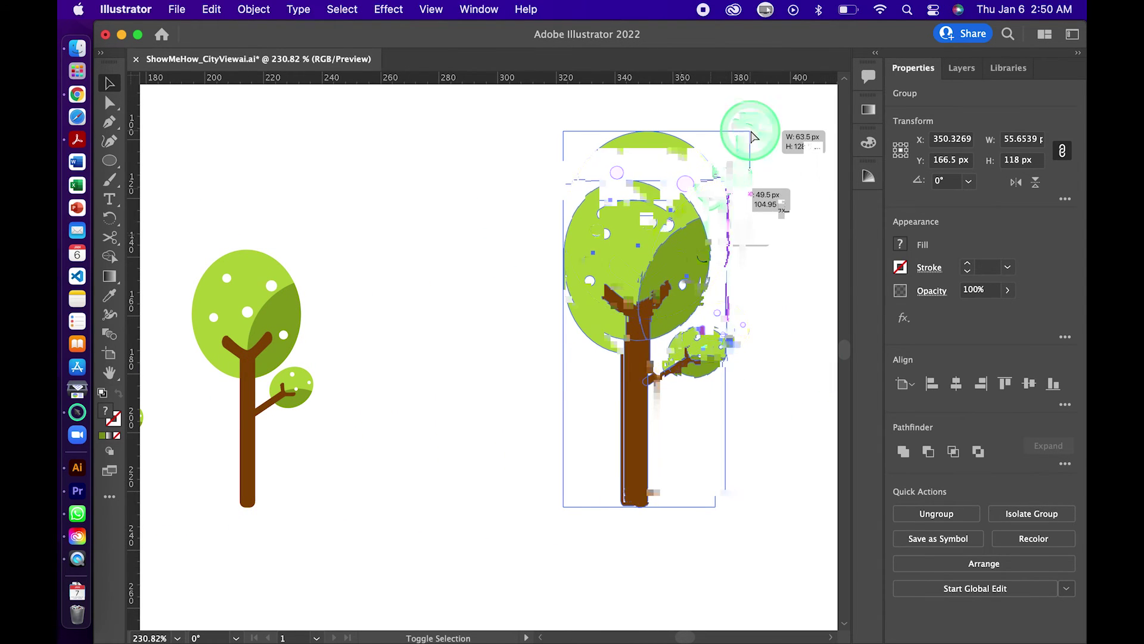
mouse_move(723, 333)
mouse_down()
mouse_move(622, 335)
mouse_move(568, 322)
mouse_up()
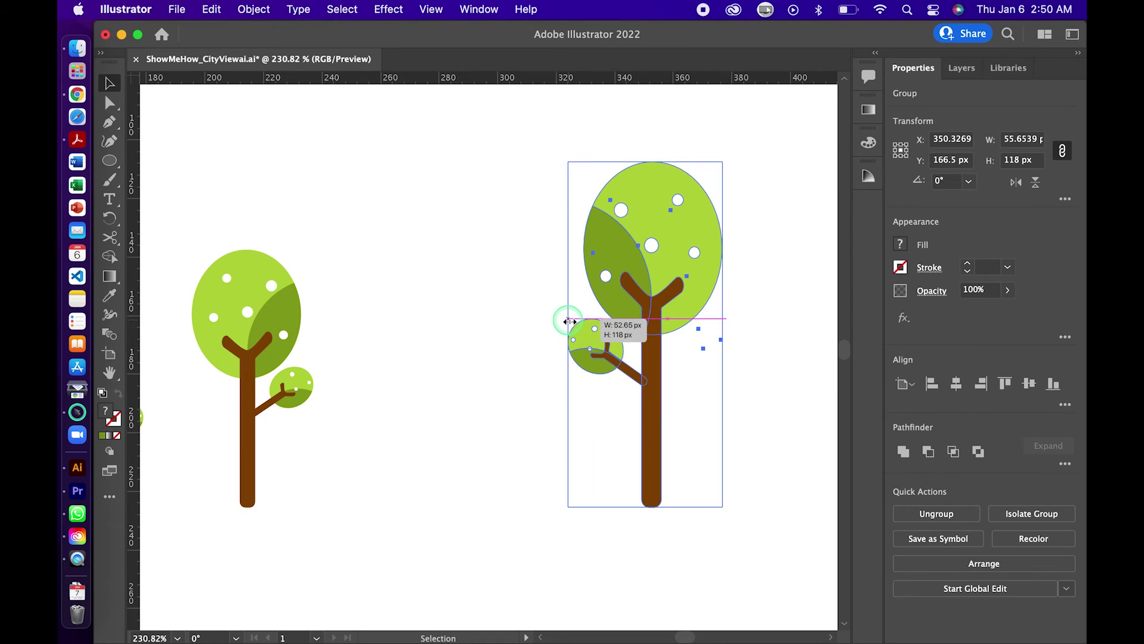
key(super+0)
Step: Mirror and narrow the small middle tree, then shift it further right
click(469, 350)
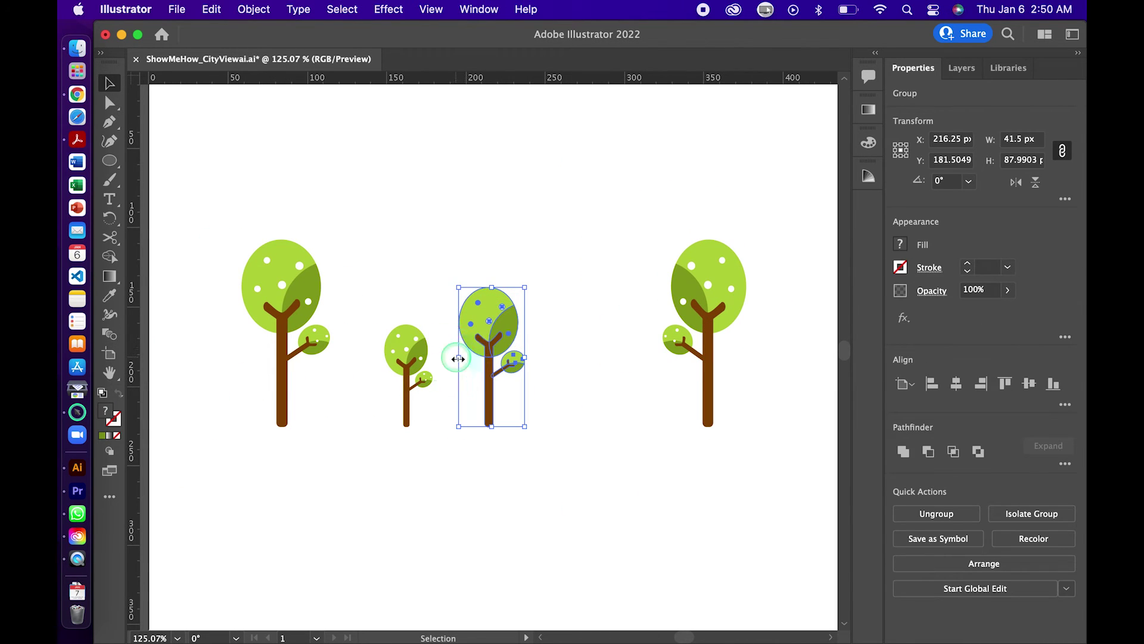
drag(458, 358, 525, 369)
click(588, 372)
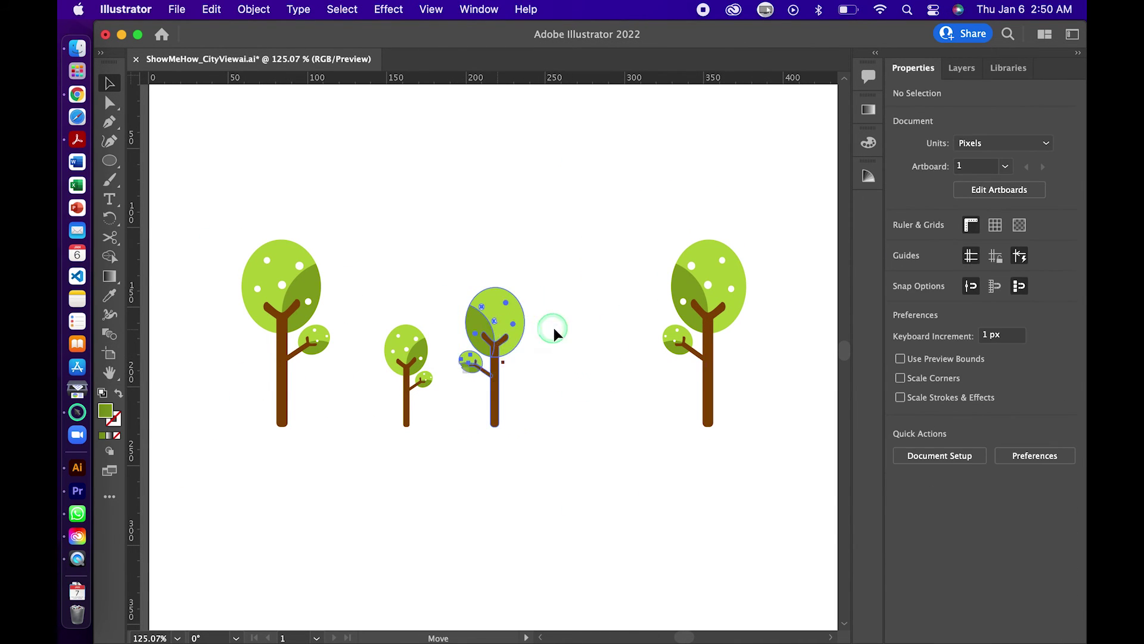
drag(553, 332, 555, 334)
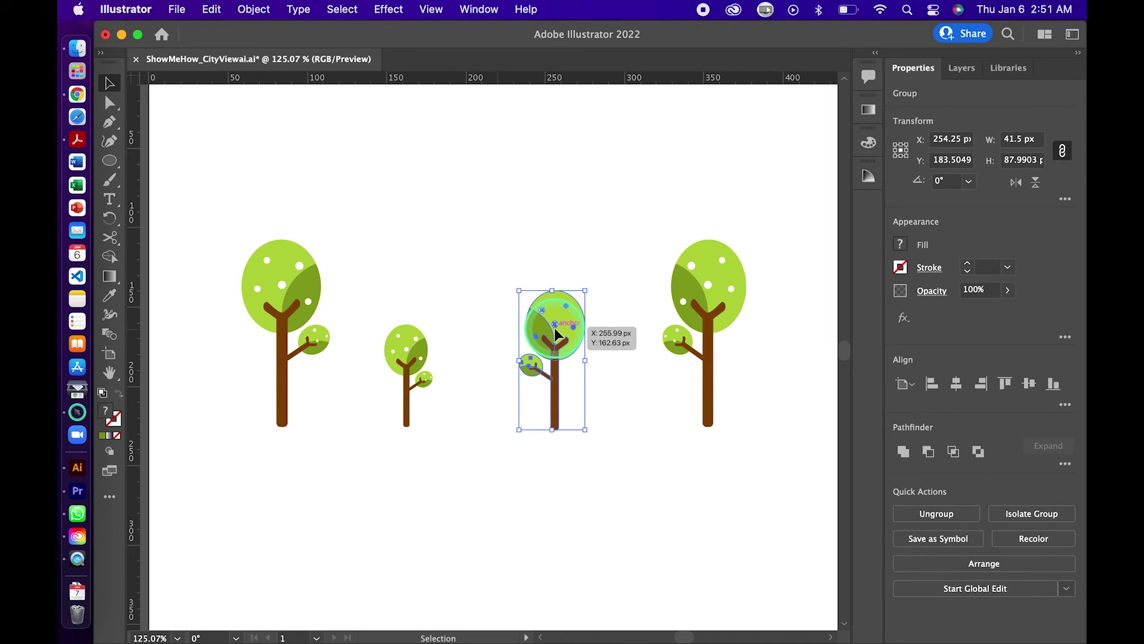
scroll(555, 334, down, 5)
click(482, 291)
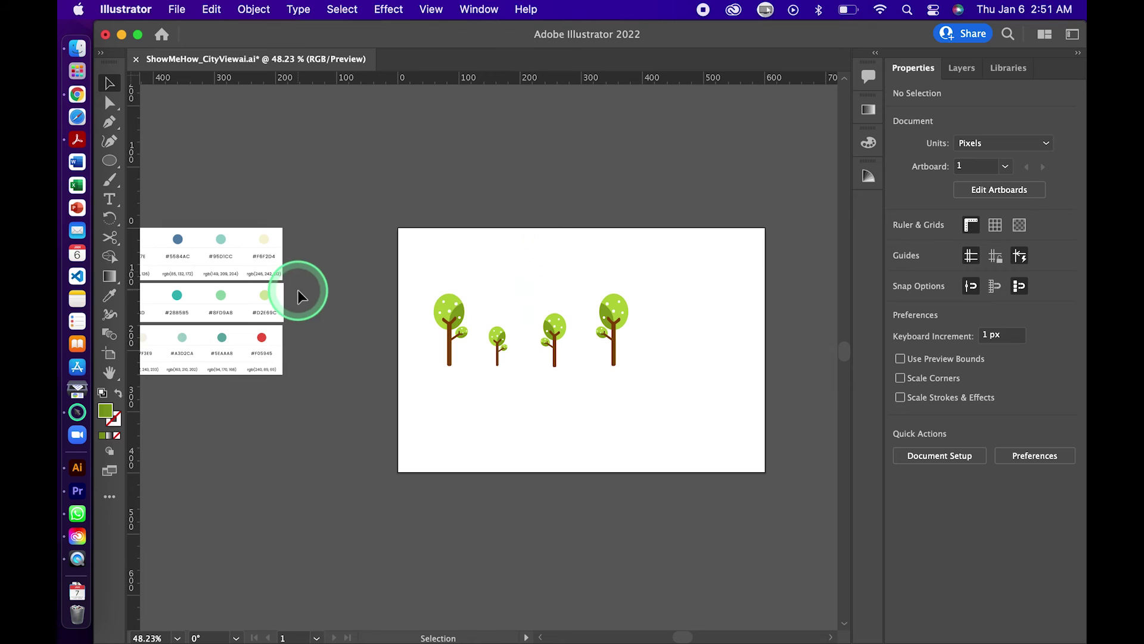
Step: Move Layer 2 beneath Layer 1 and draw an artboard-sized rectangle on it
click(962, 67)
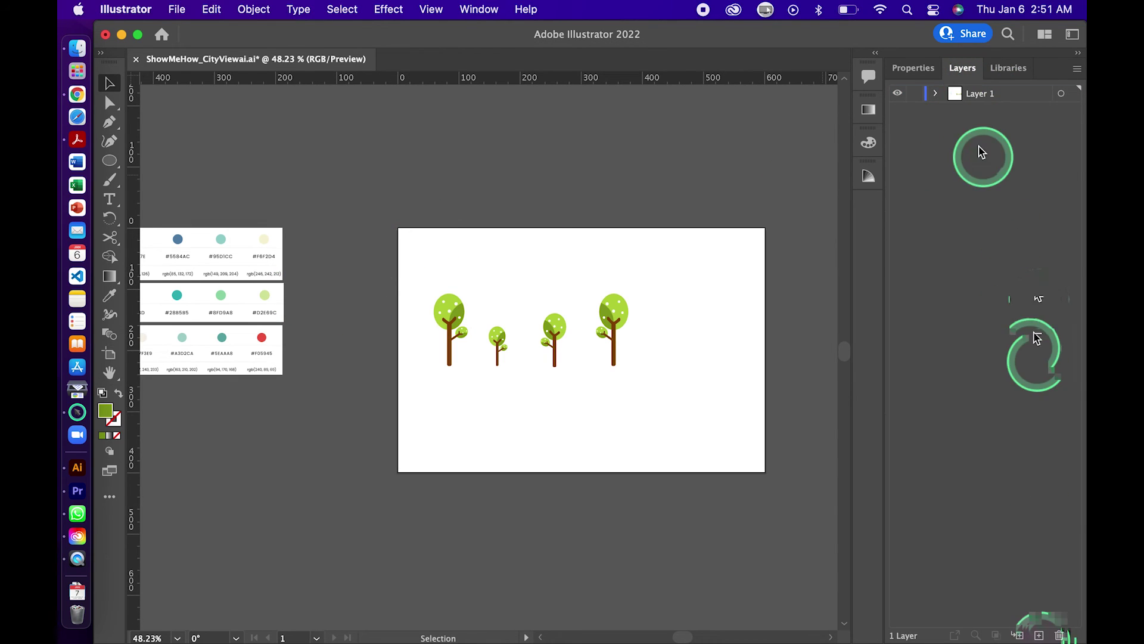
drag(942, 94, 956, 116)
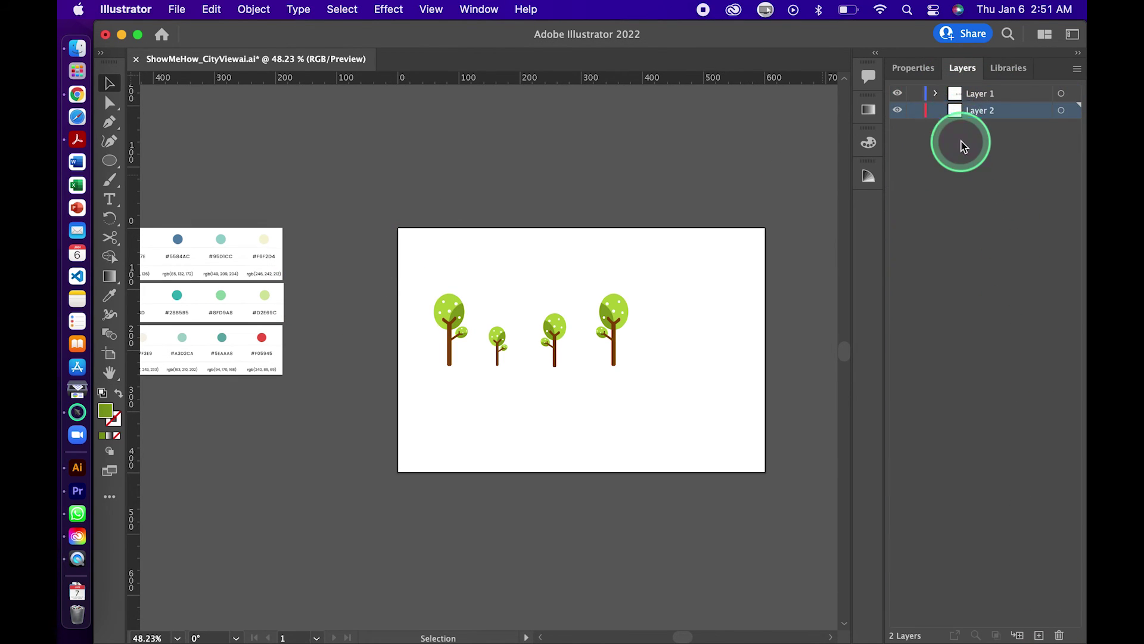
click(168, 159)
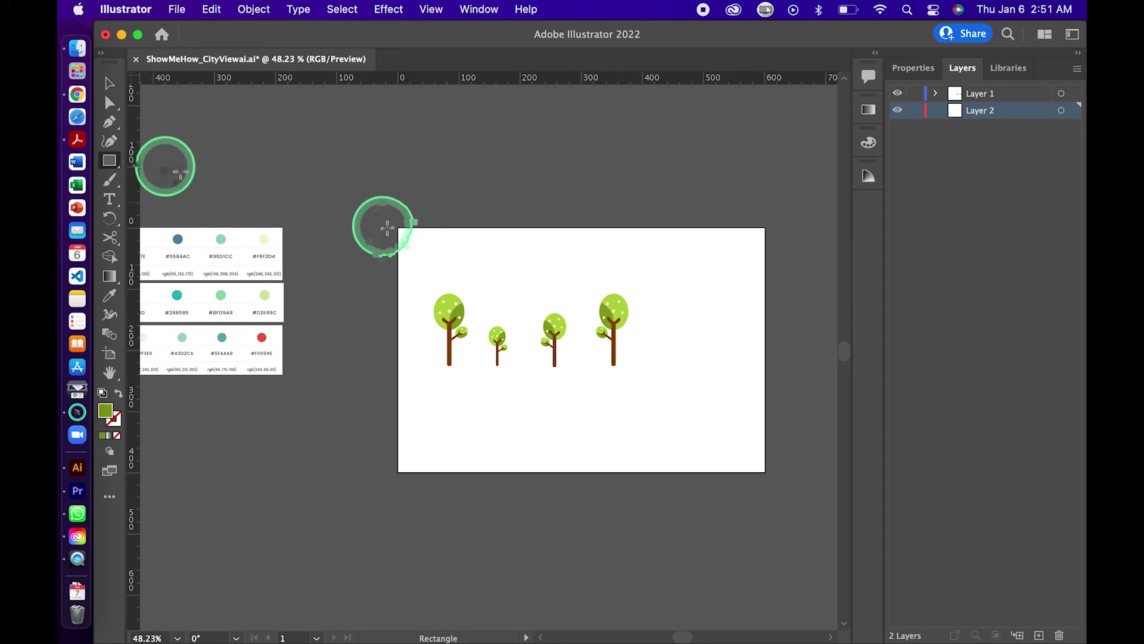
drag(398, 227, 765, 472)
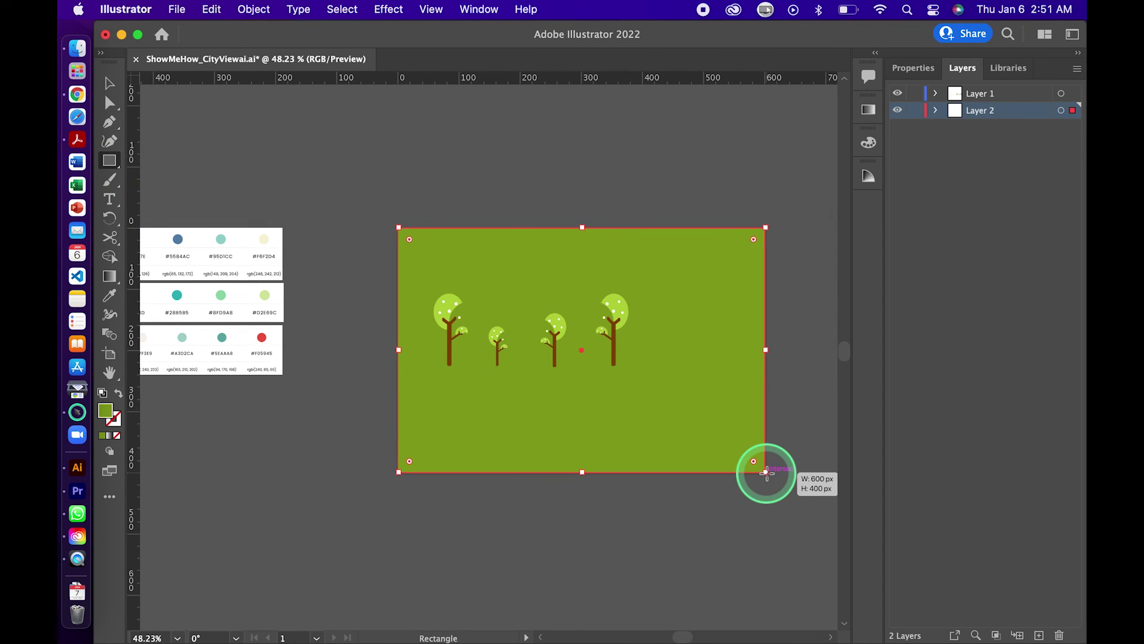
Step: Try light teal, yellow-green and cream swatches on the rectangle, settling on the darker teal
click(177, 239)
click(221, 239)
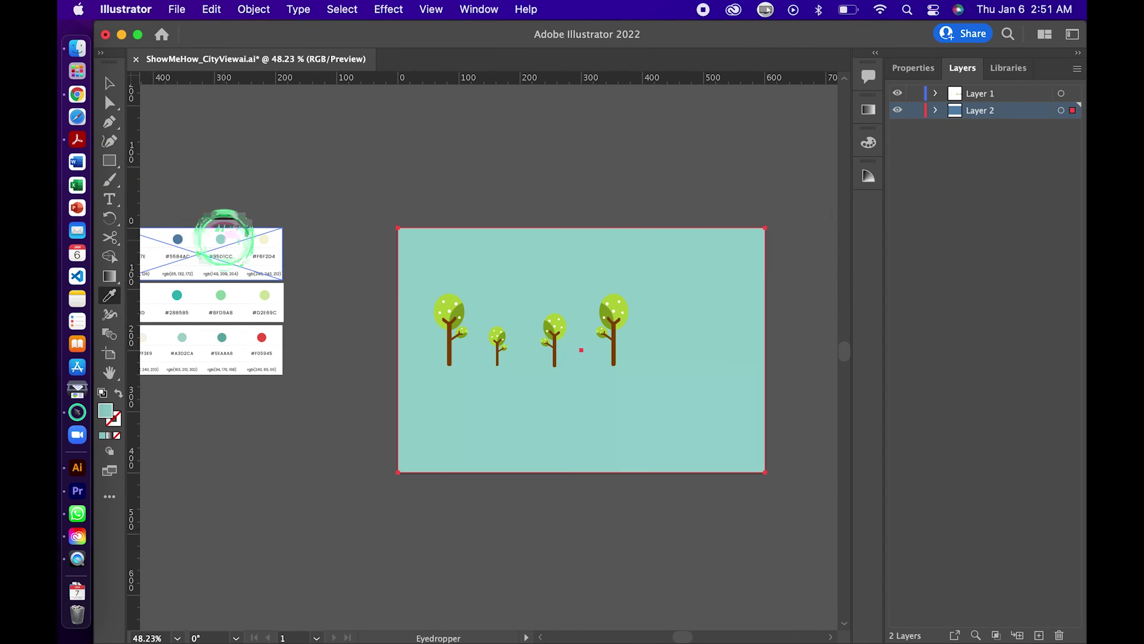
click(264, 294)
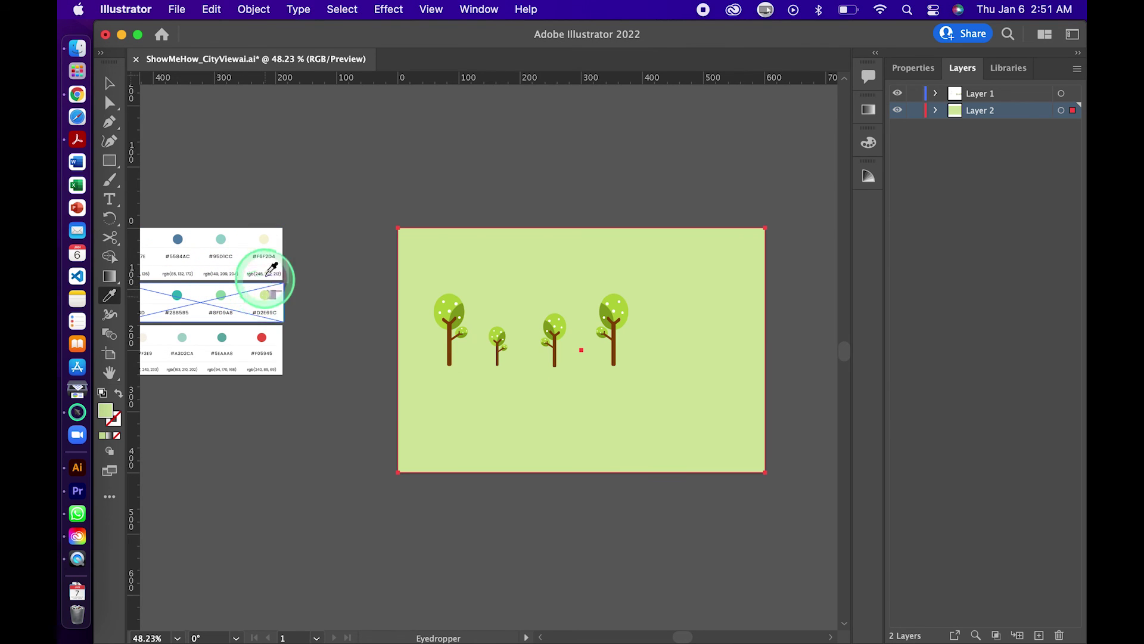
click(267, 240)
click(221, 337)
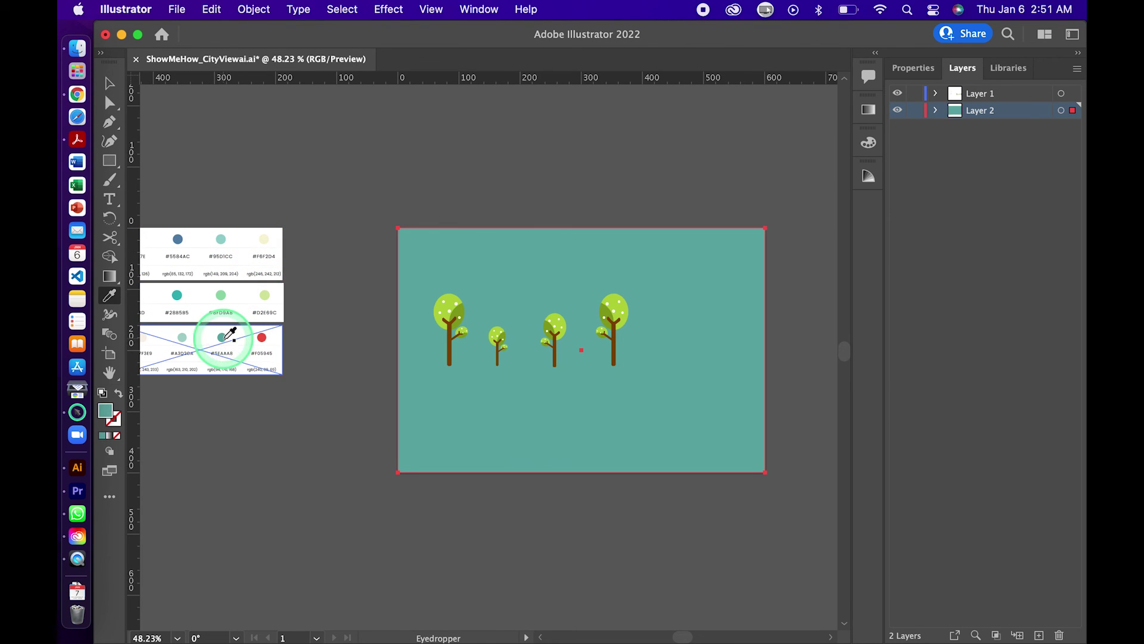
scroll(179, 289, up, 5)
scroll(179, 289, down, 5)
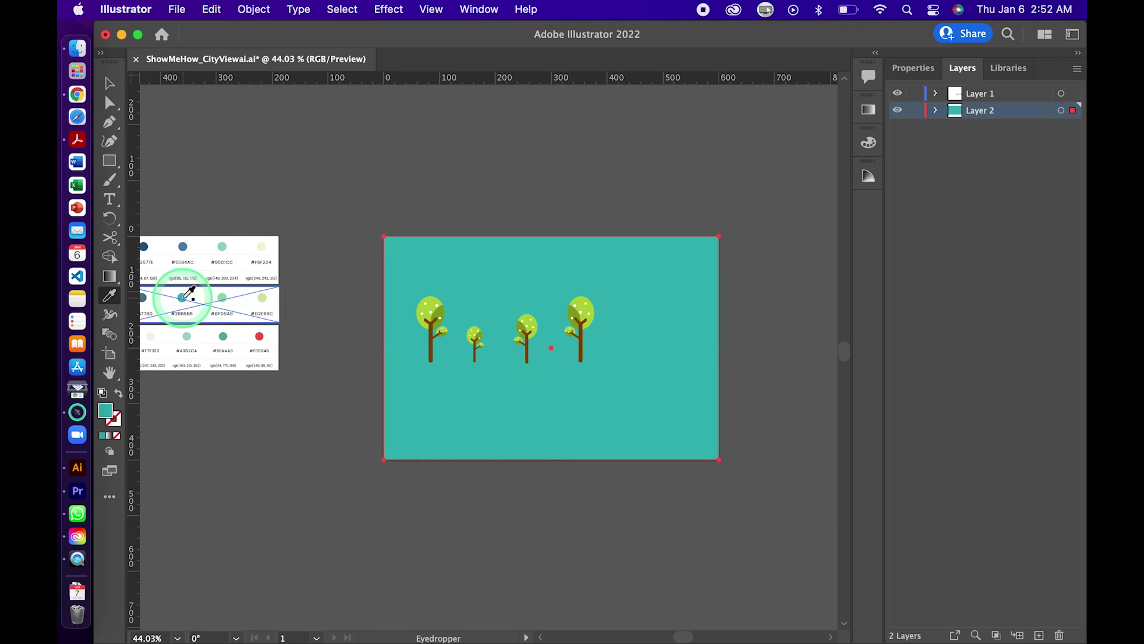
key(v)
click(684, 279)
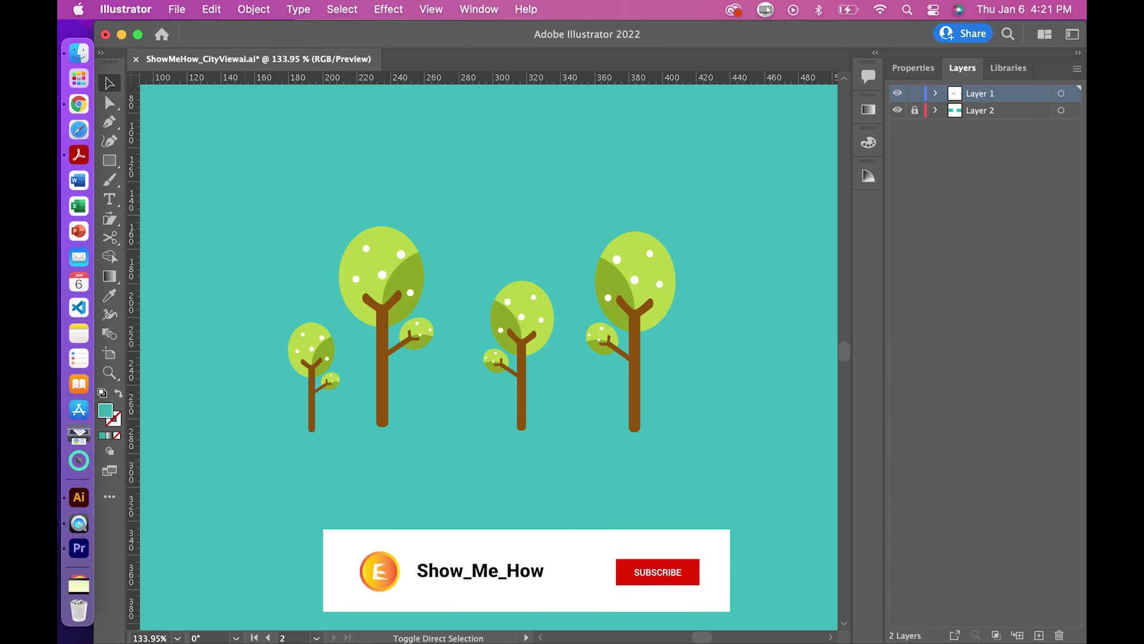